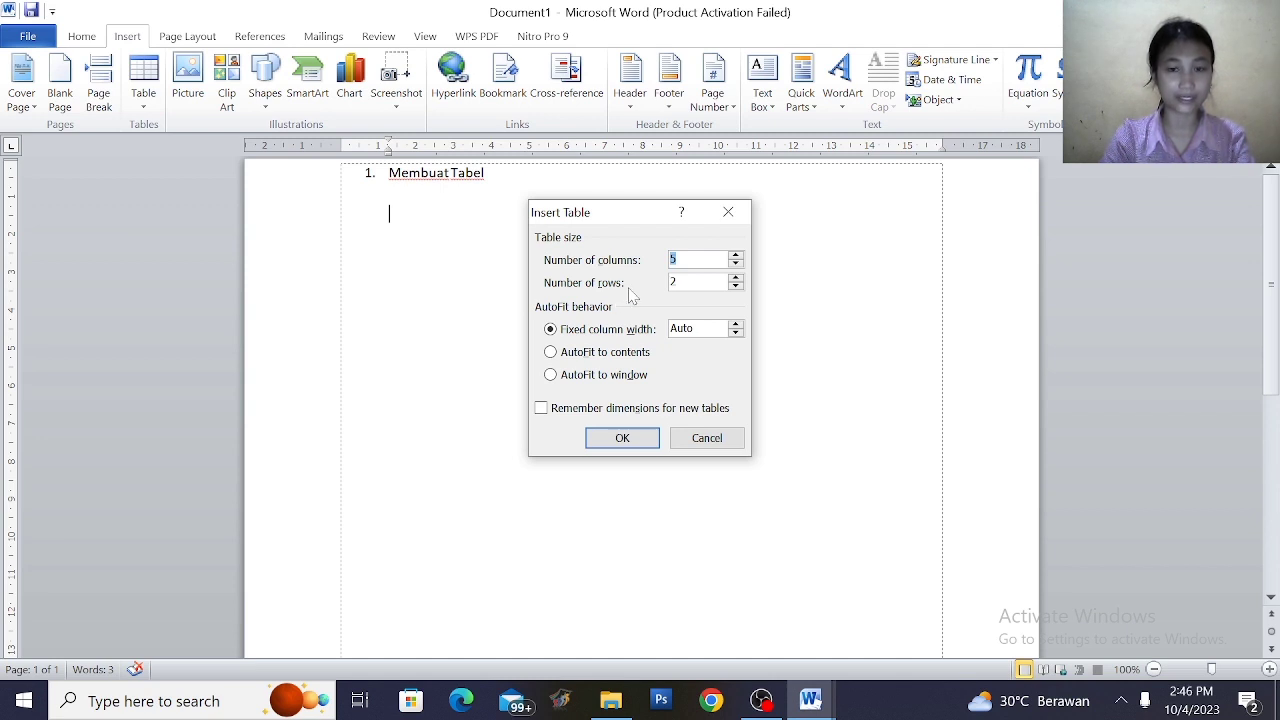
- Set the new table's size to 5 columns and 5 rows and insert it below the heading
click(680, 259)
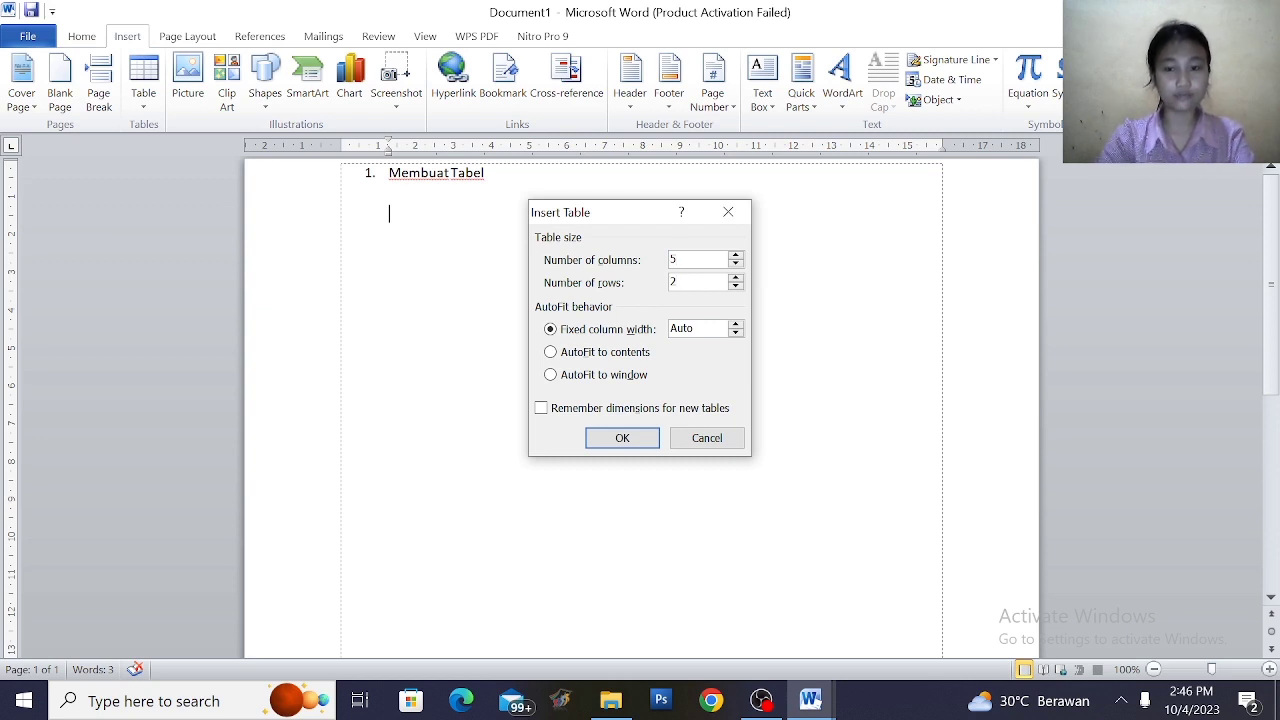
key(BackSpace)
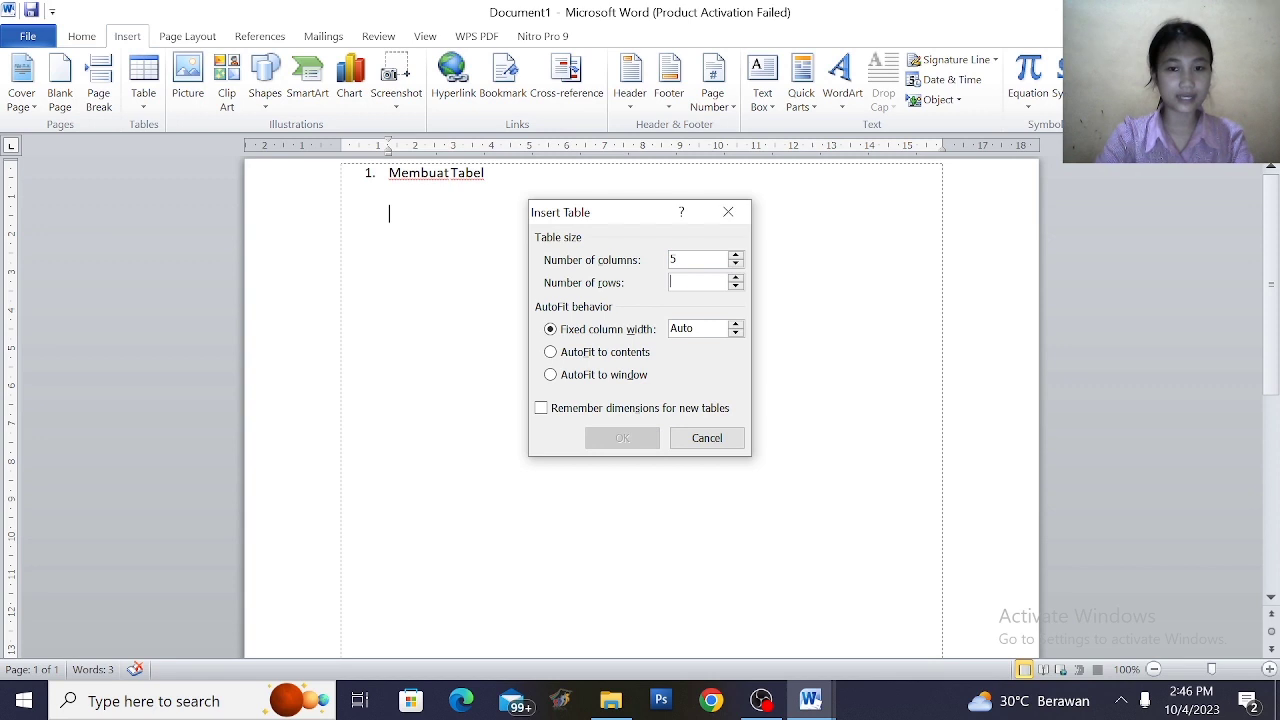
text(5)
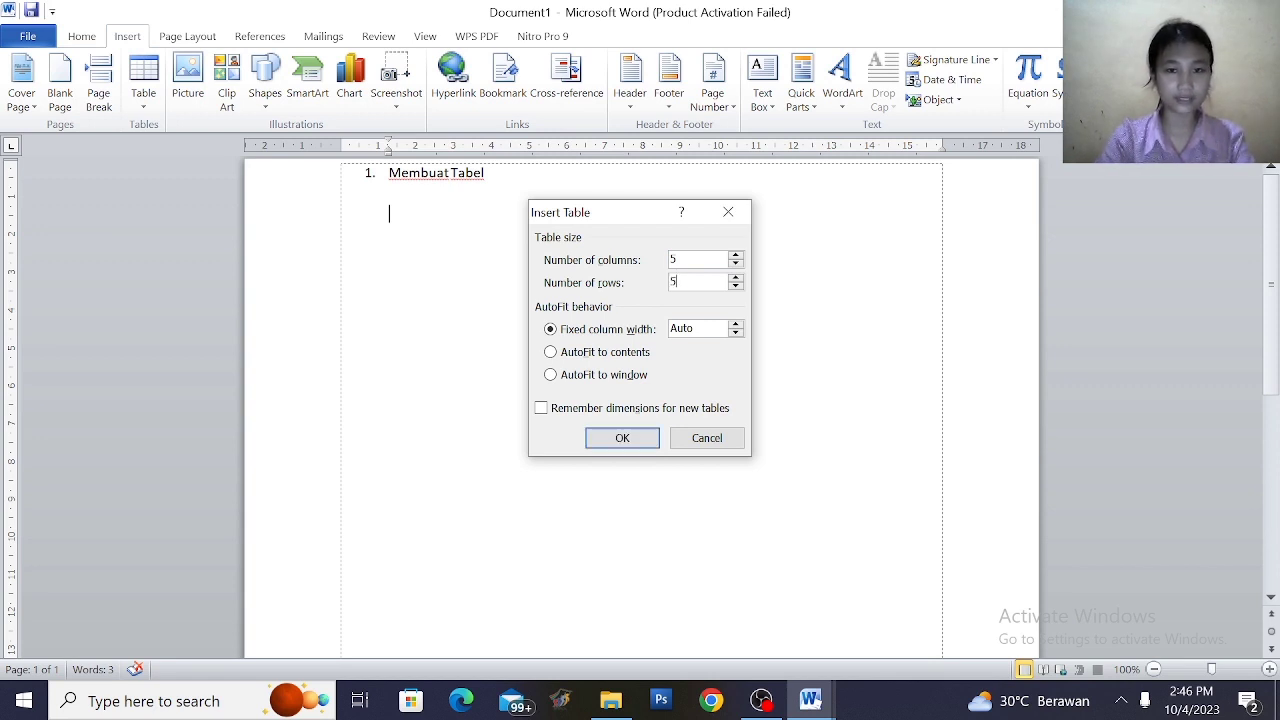
click(618, 440)
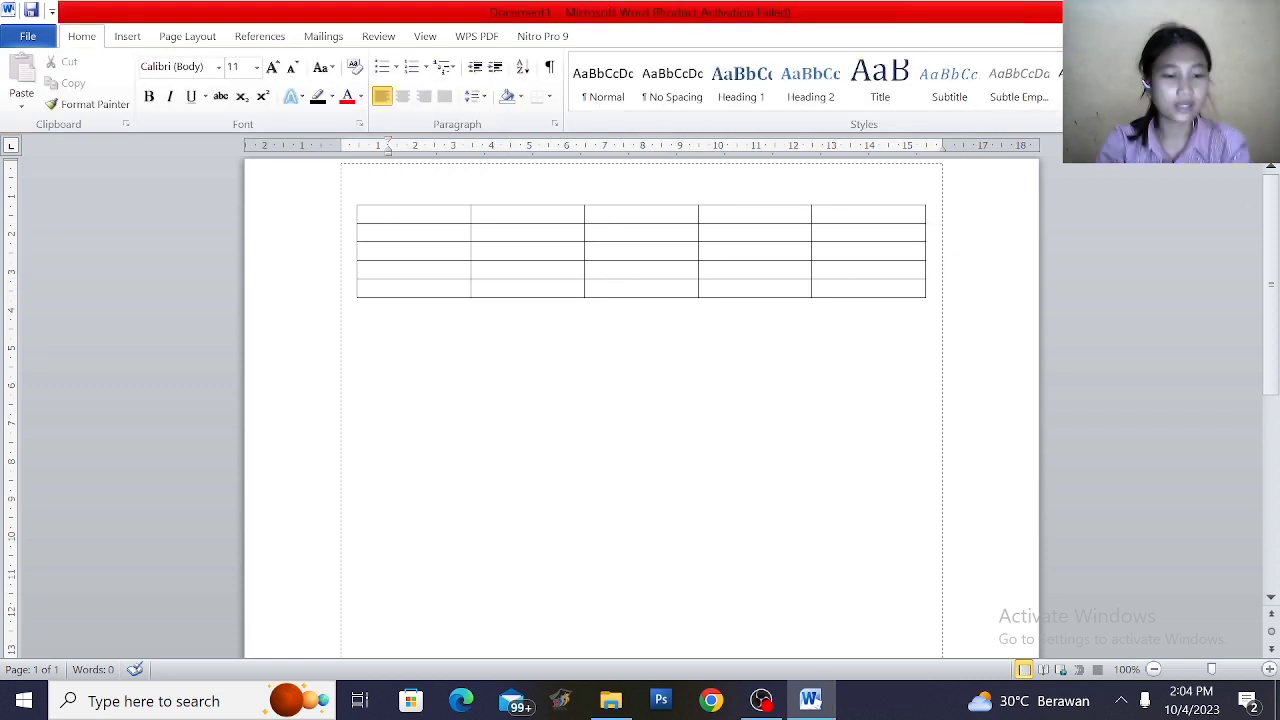
- Write the heading "2. Menambah Kolom/Baris" on the empty line above the table
text(2.)
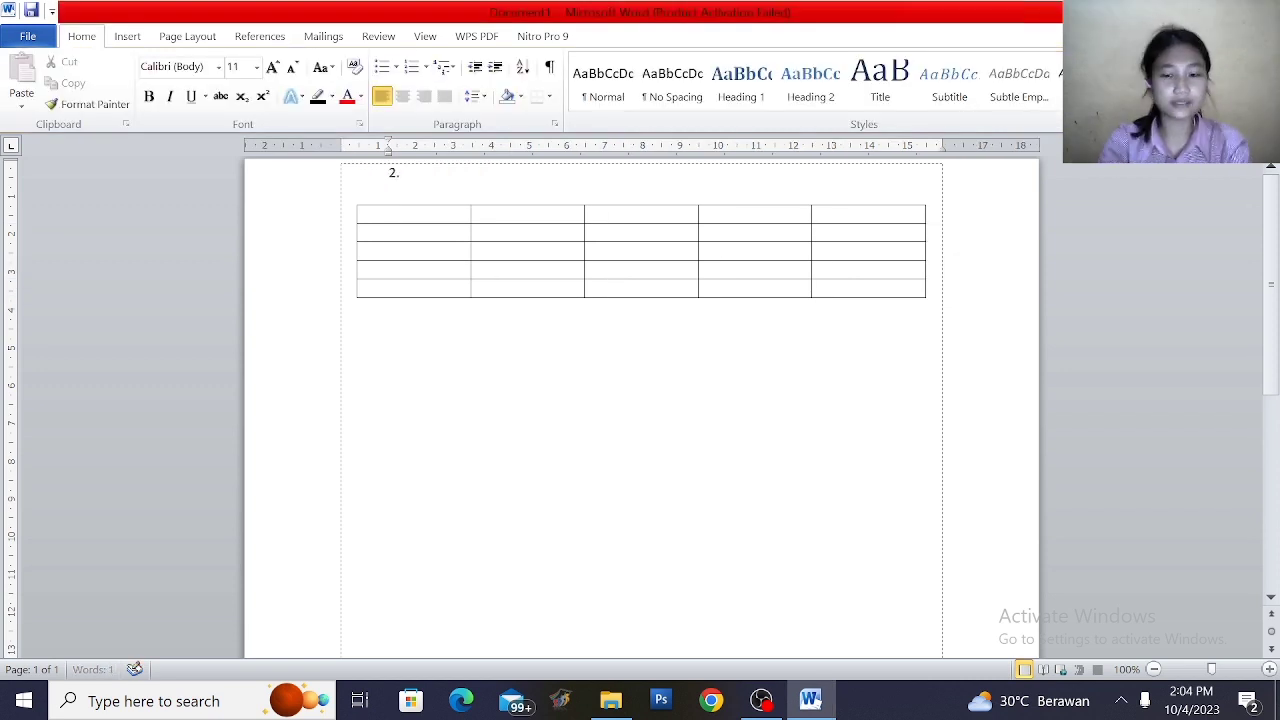
text( Mena)
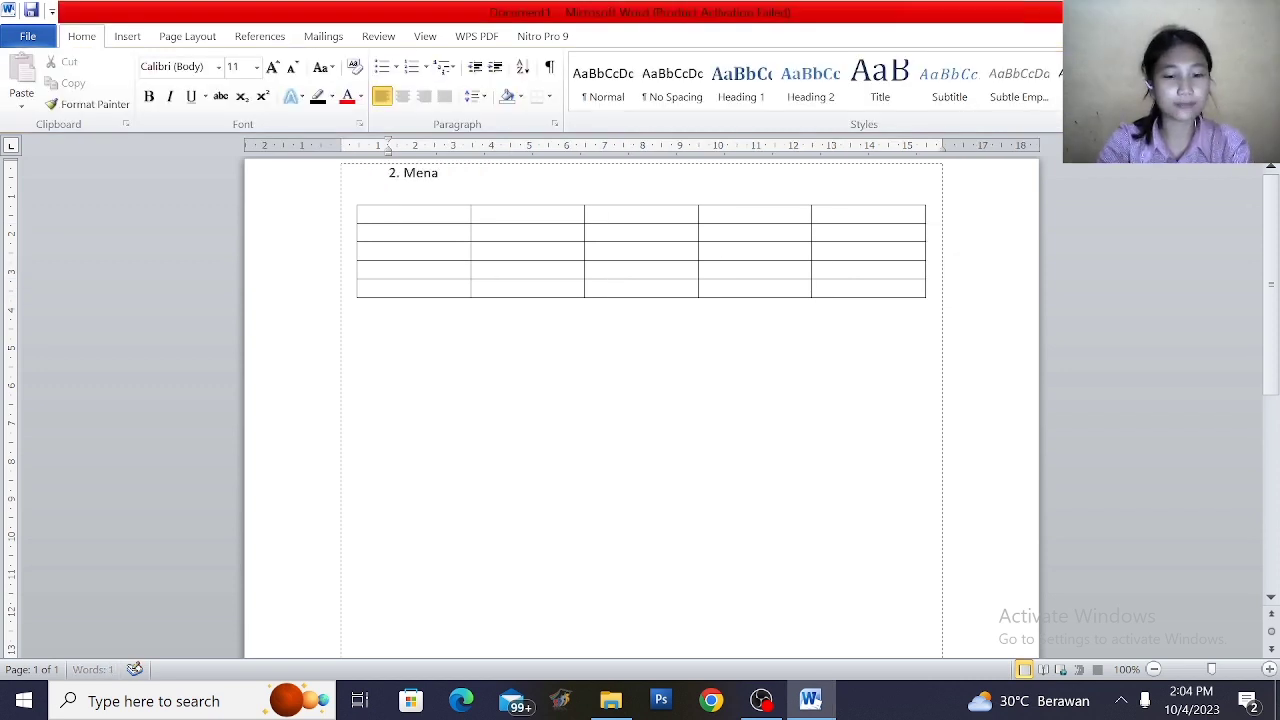
text(mbah K)
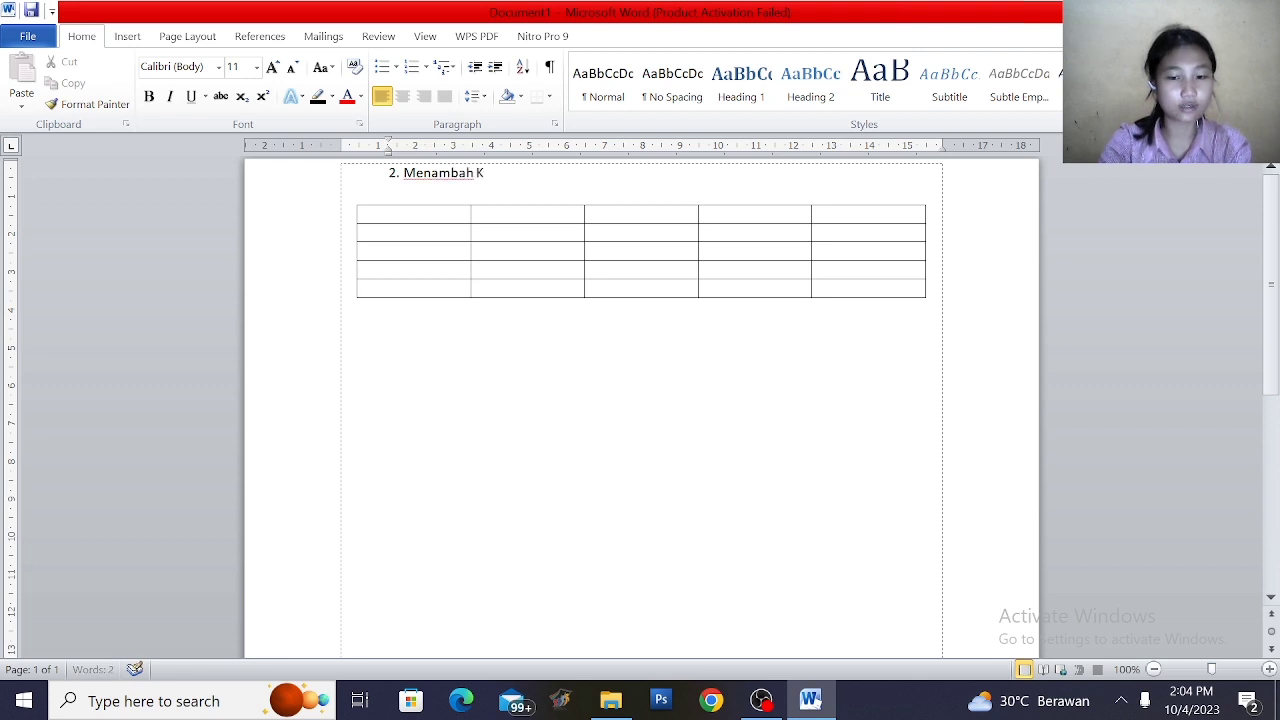
text(olom/)
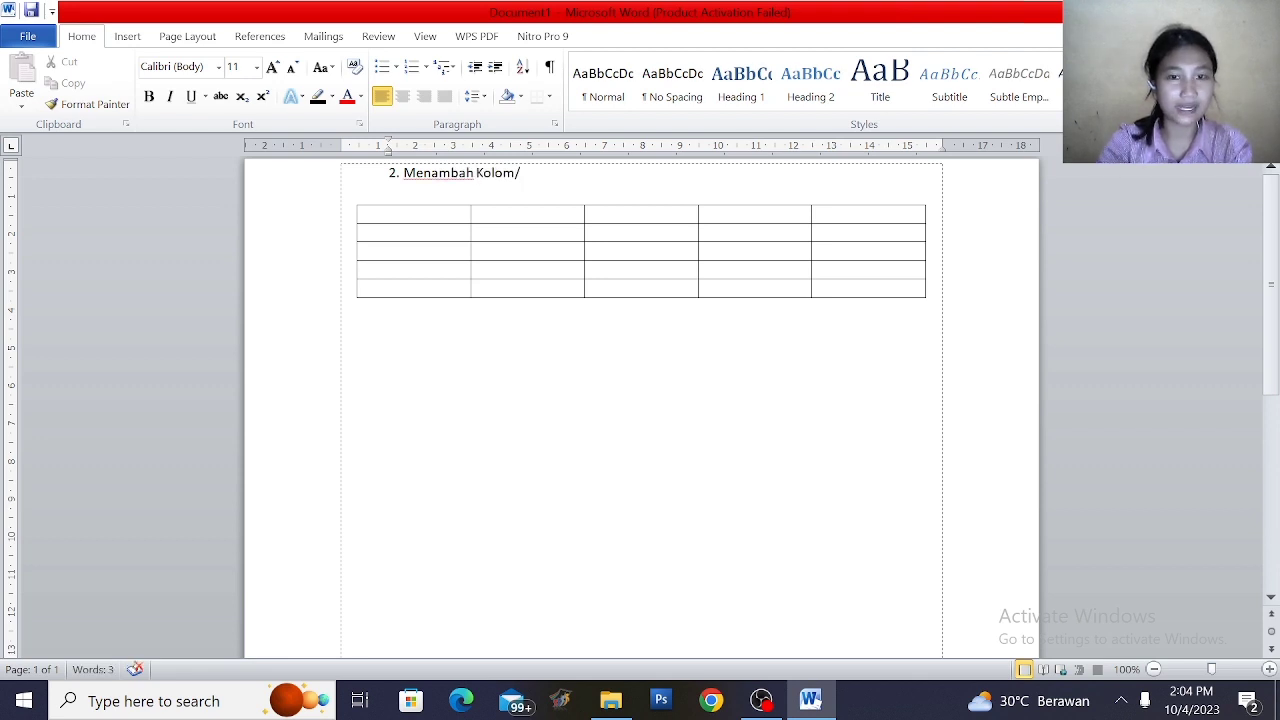
text(Baris)
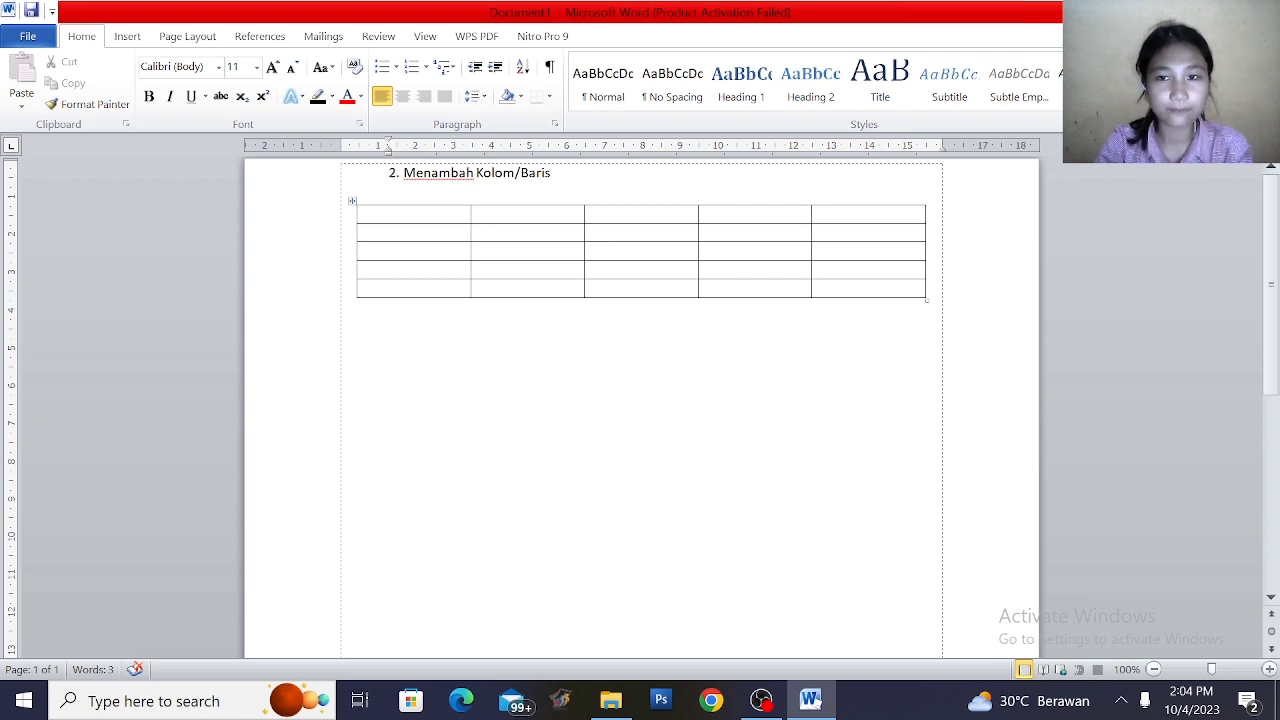
- Add a column to the right of the table's last column, plus another directly to the left of that new column
click(880, 218)
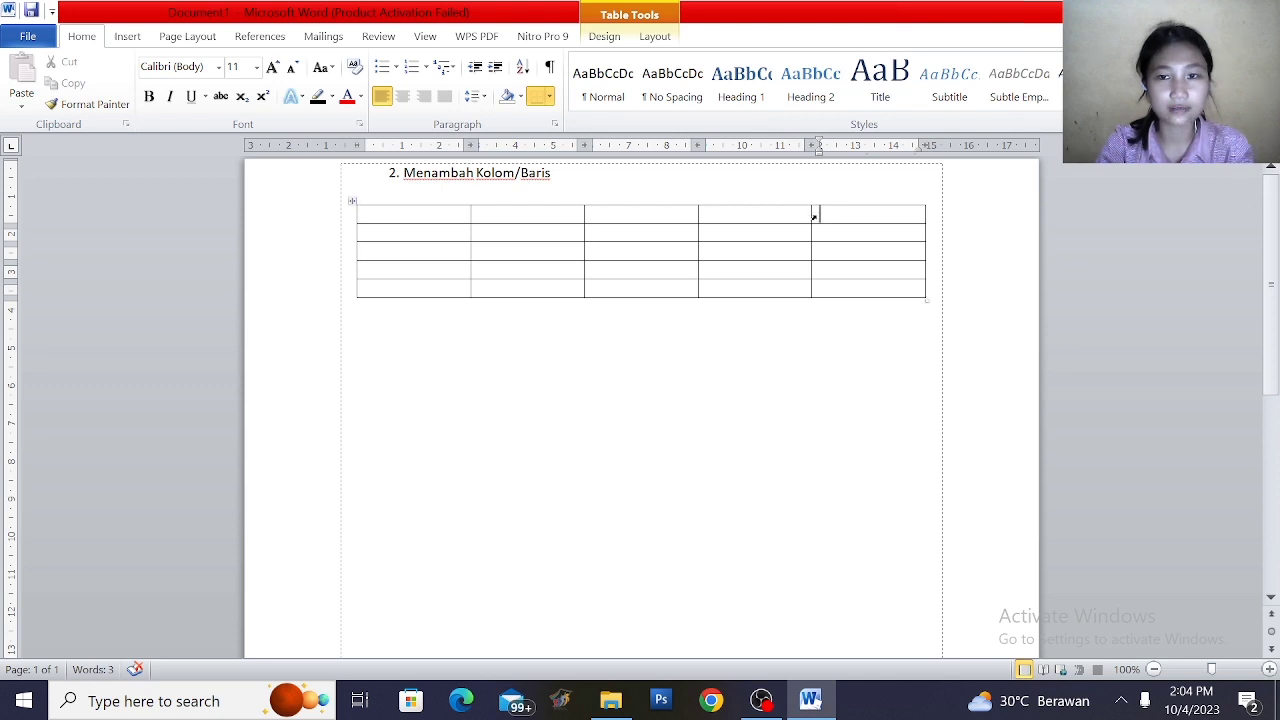
click(655, 37)
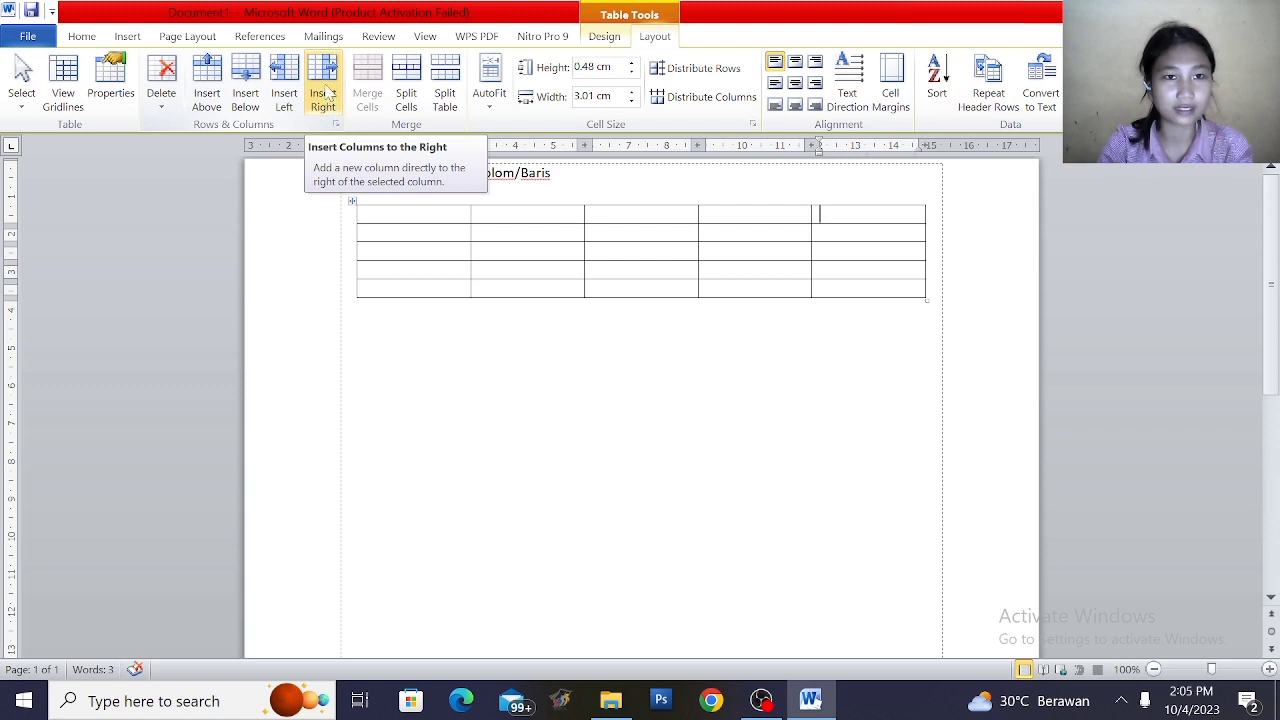
click(328, 92)
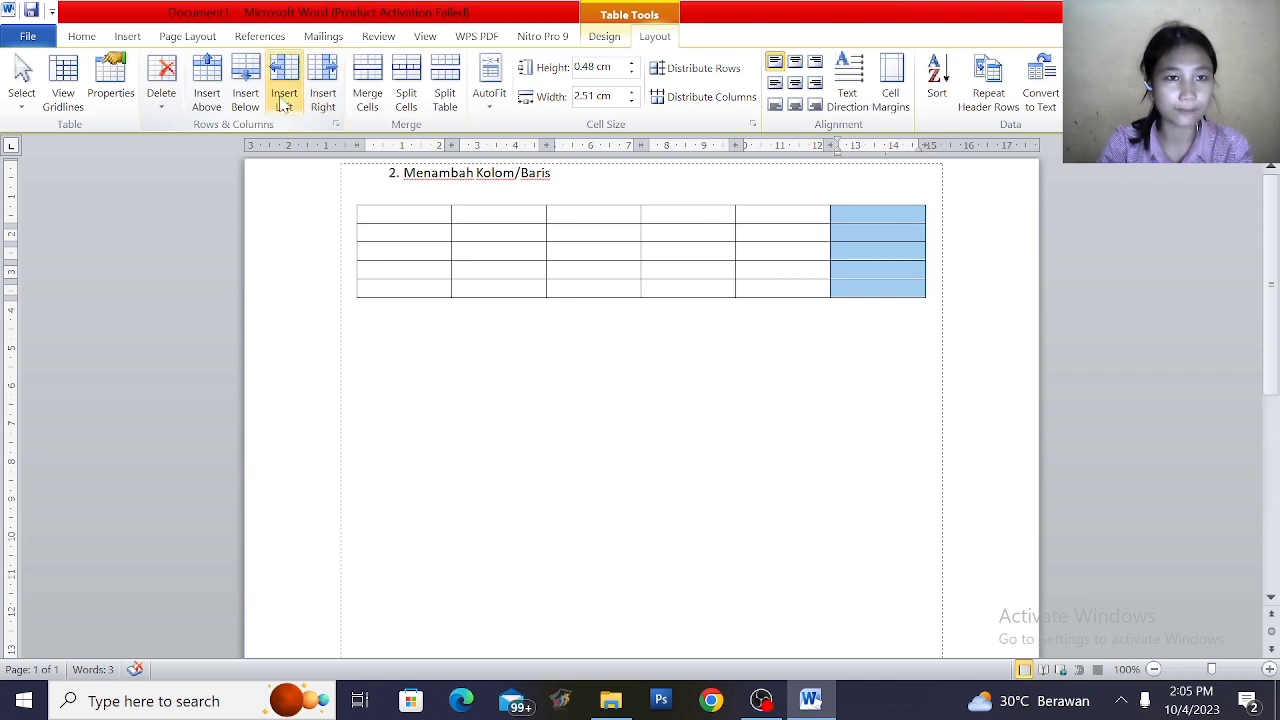
click(283, 100)
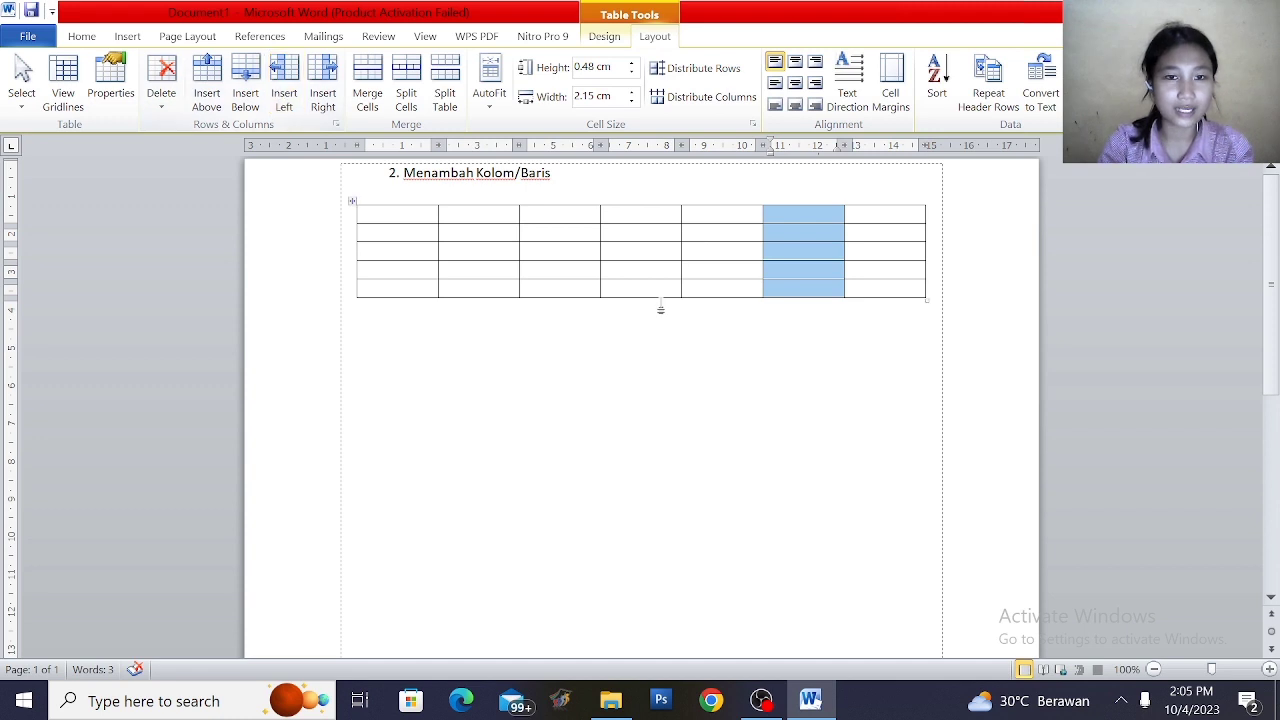
- Add a row below the table's last row, plus another directly above that new row
click(697, 350)
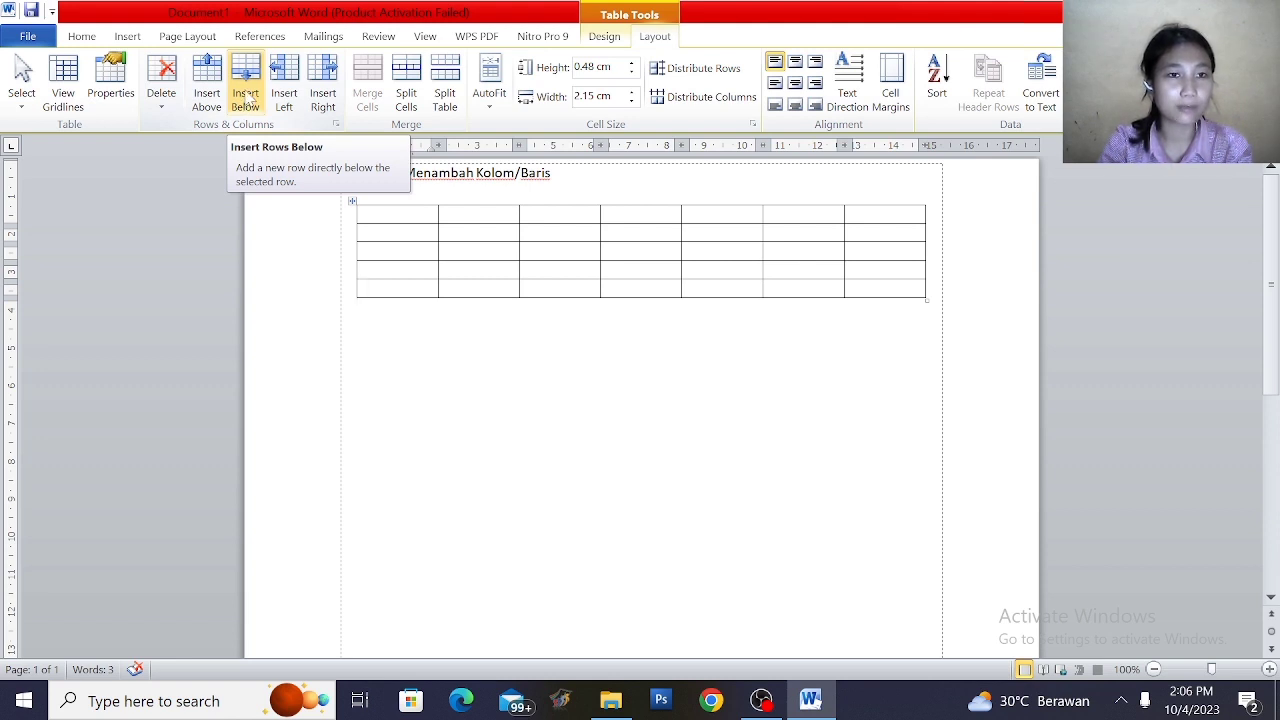
click(247, 97)
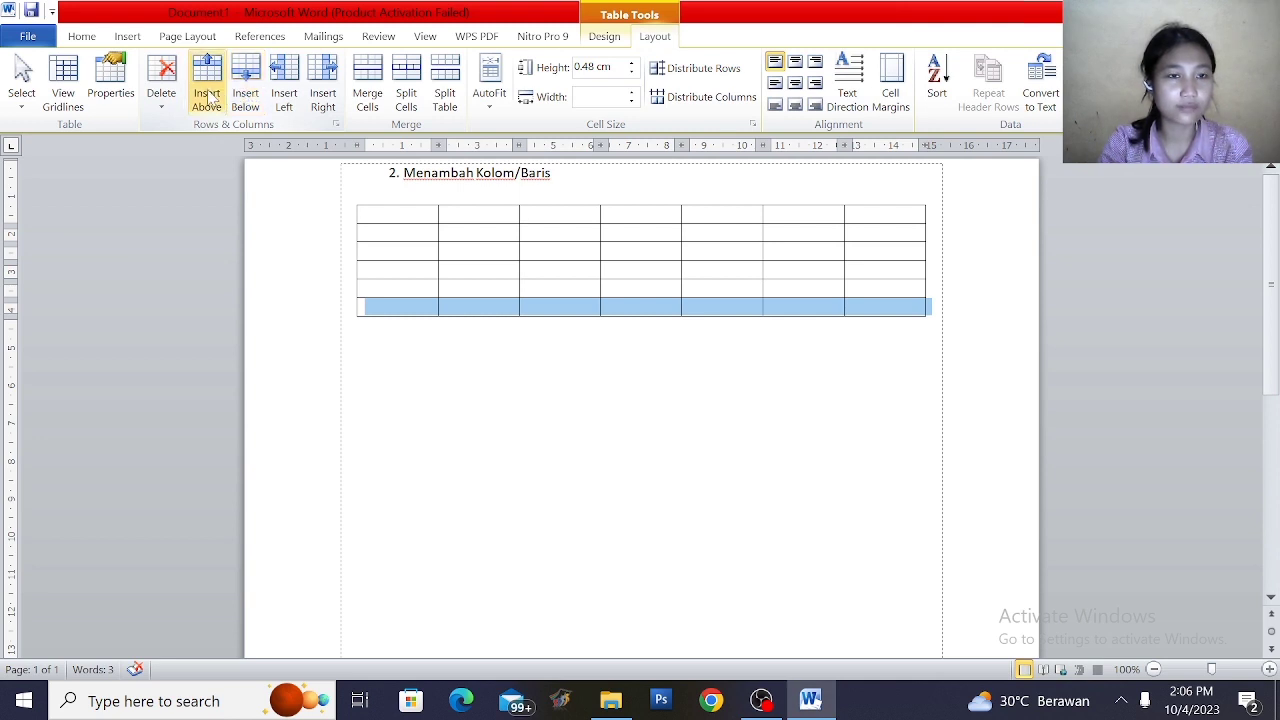
click(208, 95)
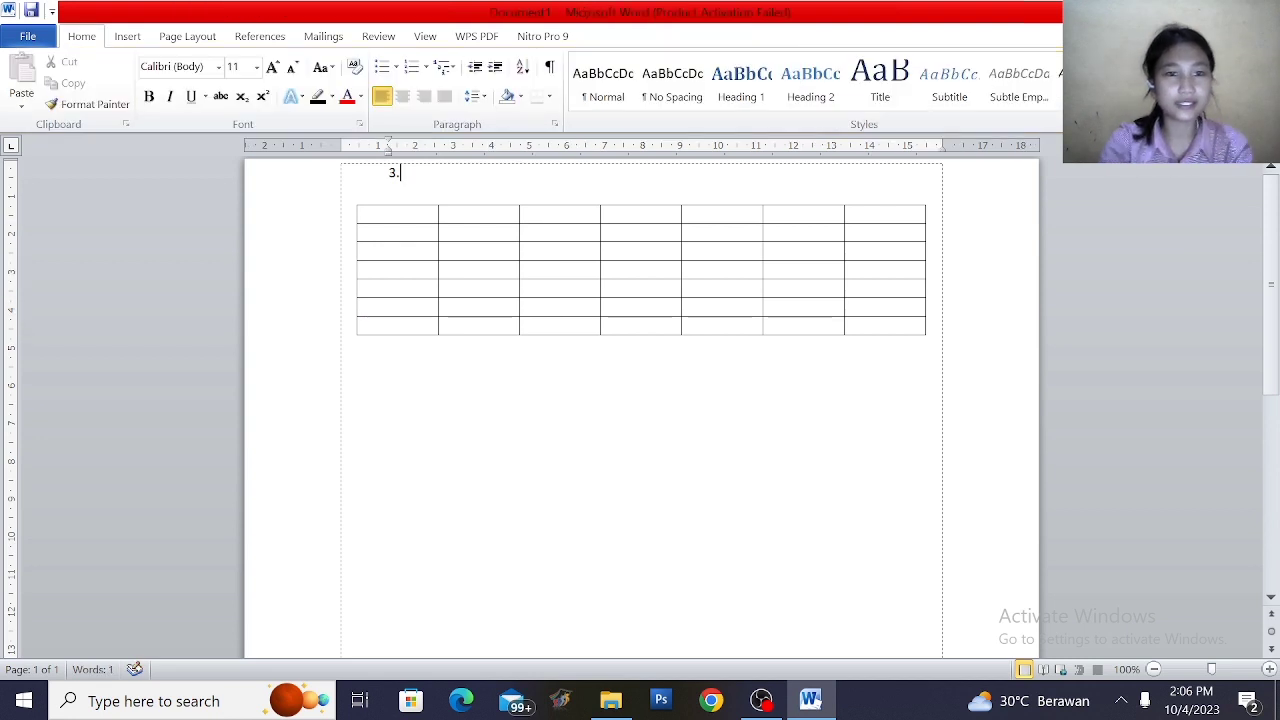
- Complete the heading above the table so it reads "3. Menghapus/Delete Kolom/Baris"
text(Me)
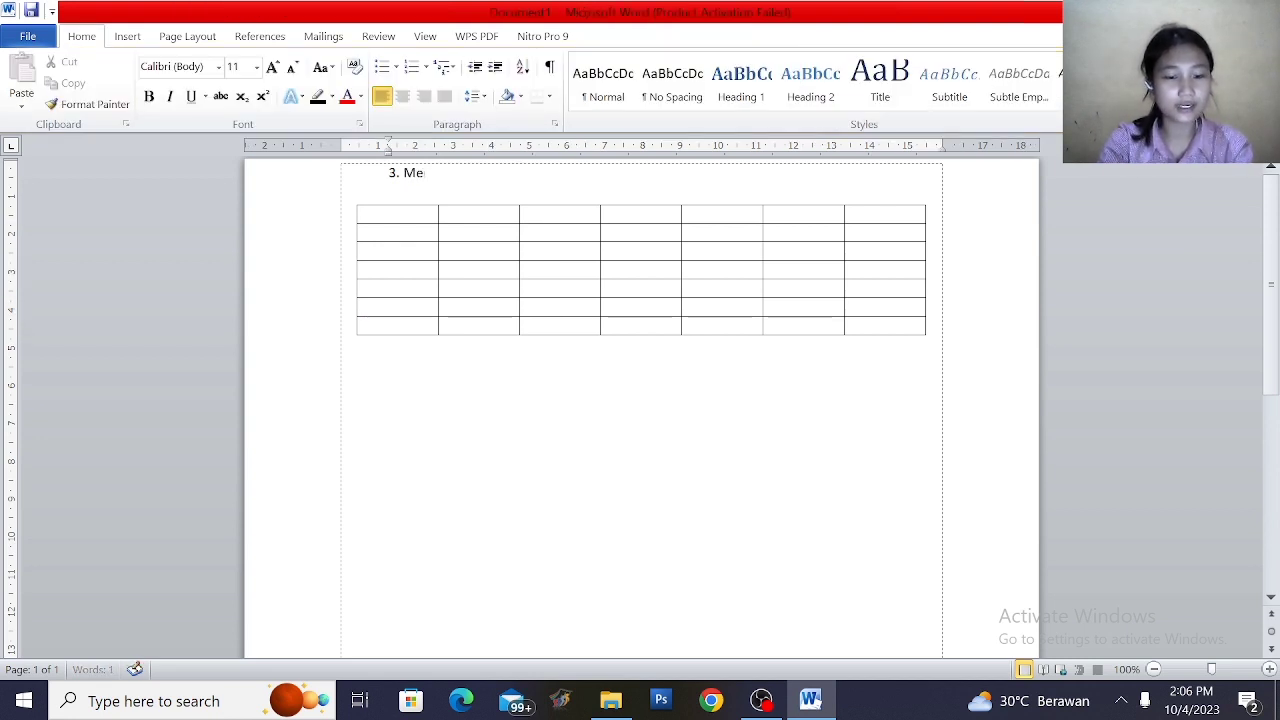
text(nghapus)
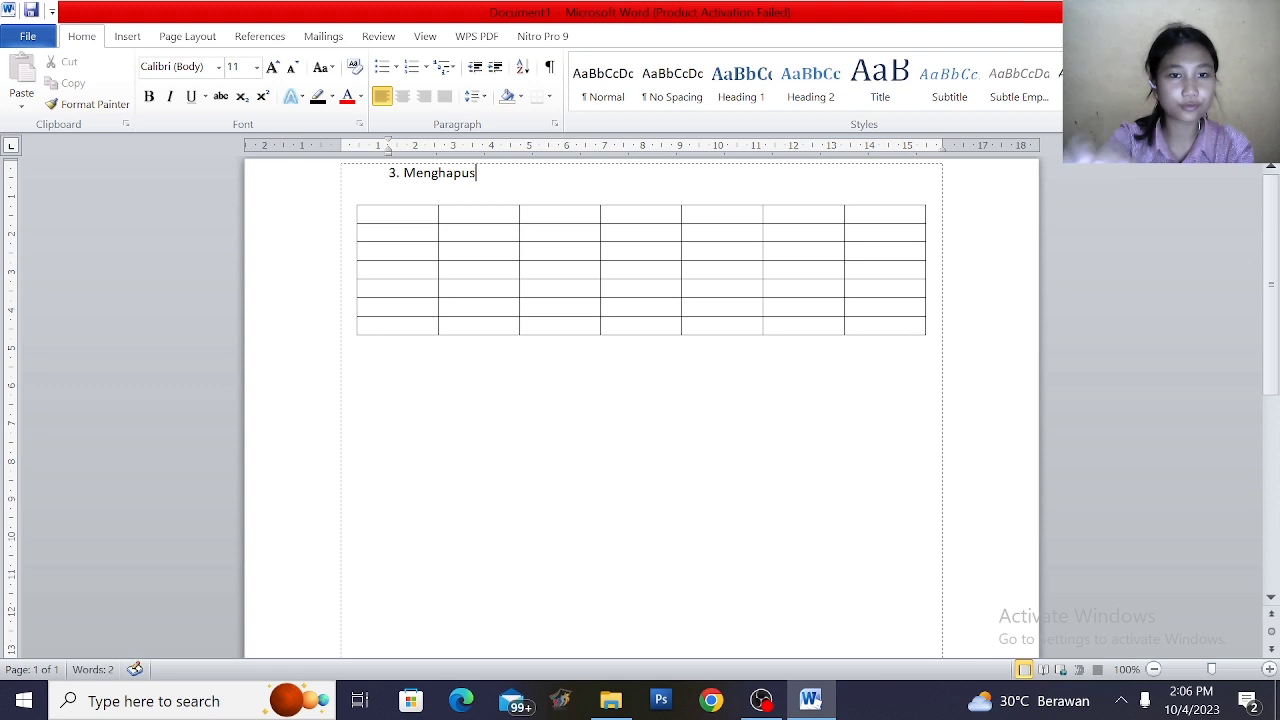
text(/)
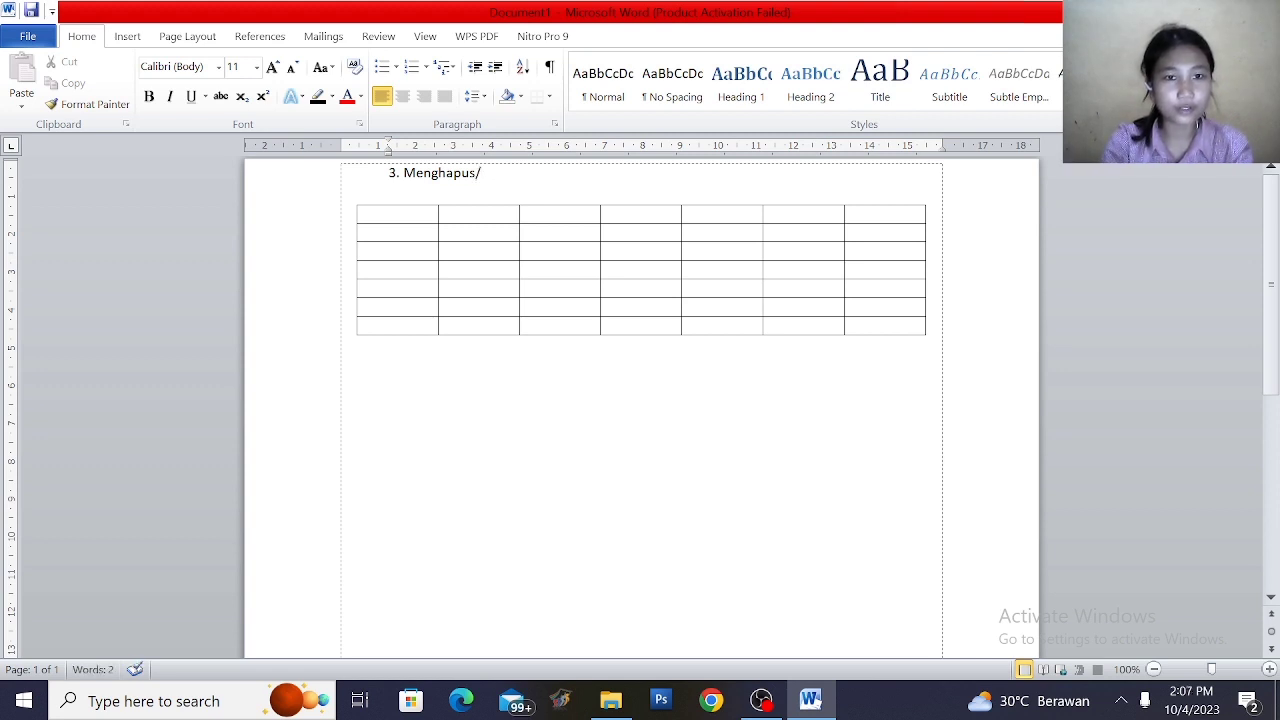
text(De)
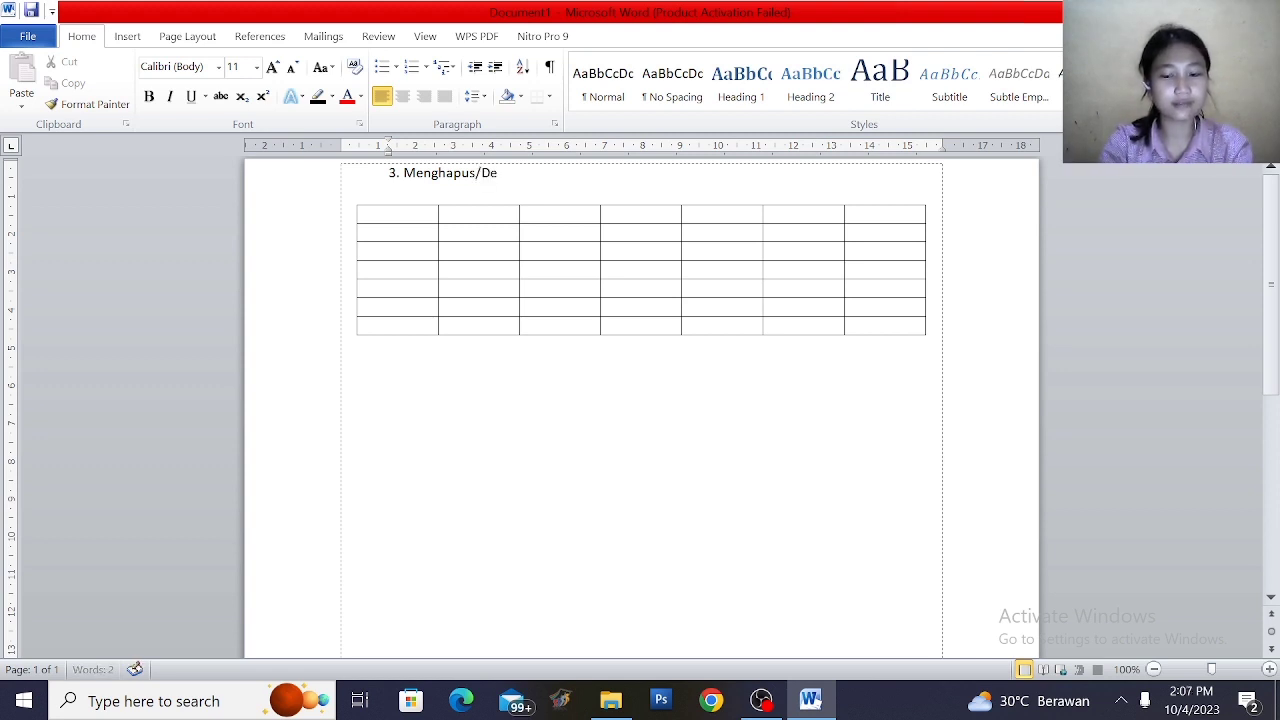
text(lete K)
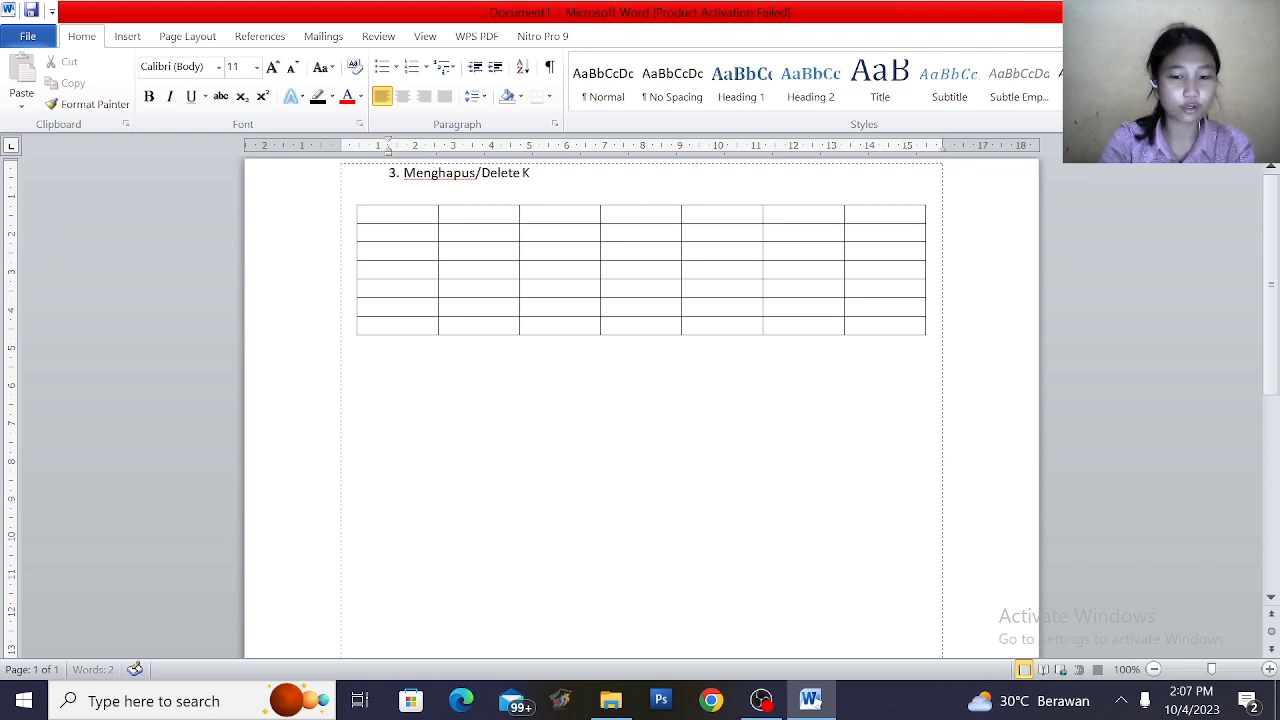
text(olom/Baris)
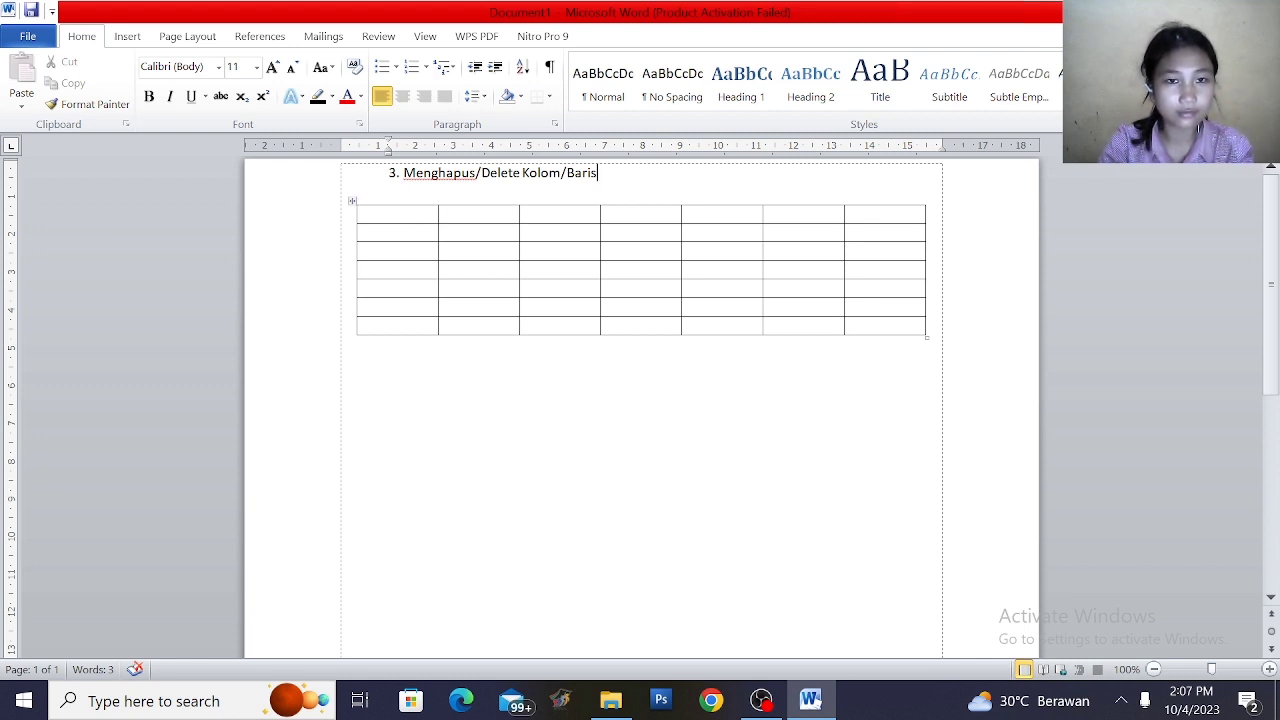
- Delete the first column of the table
click(414, 214)
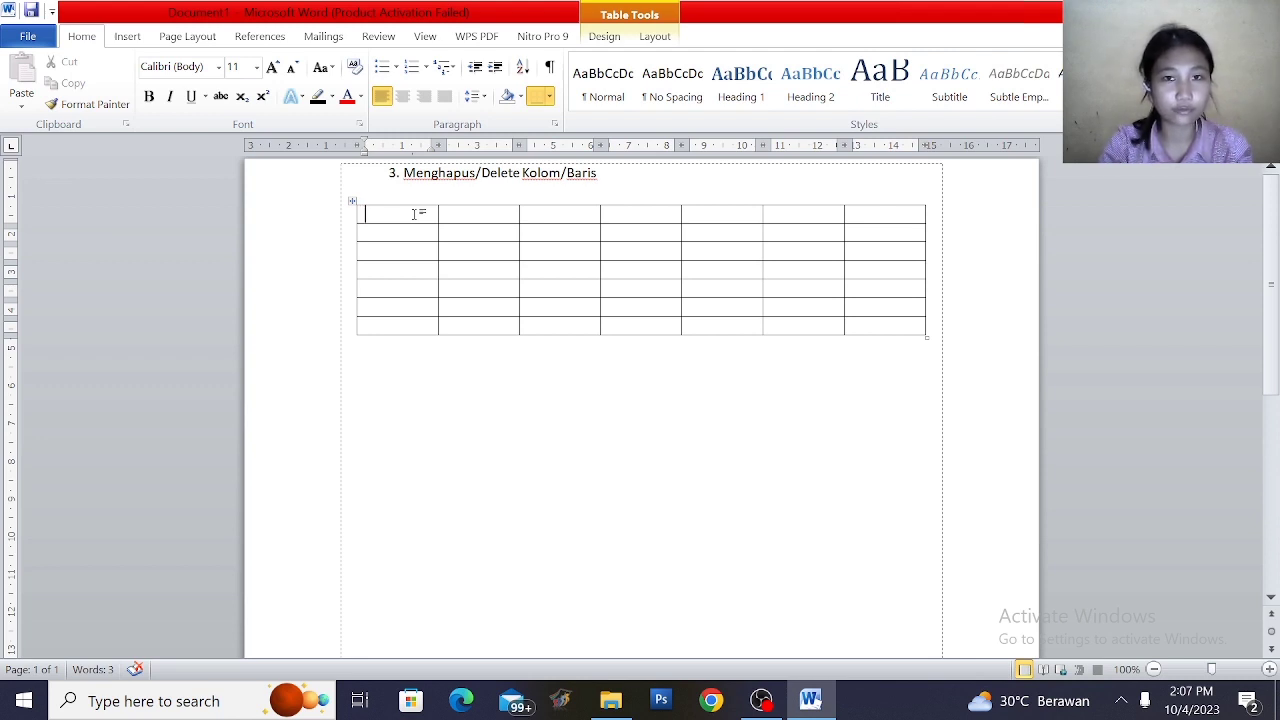
click(655, 38)
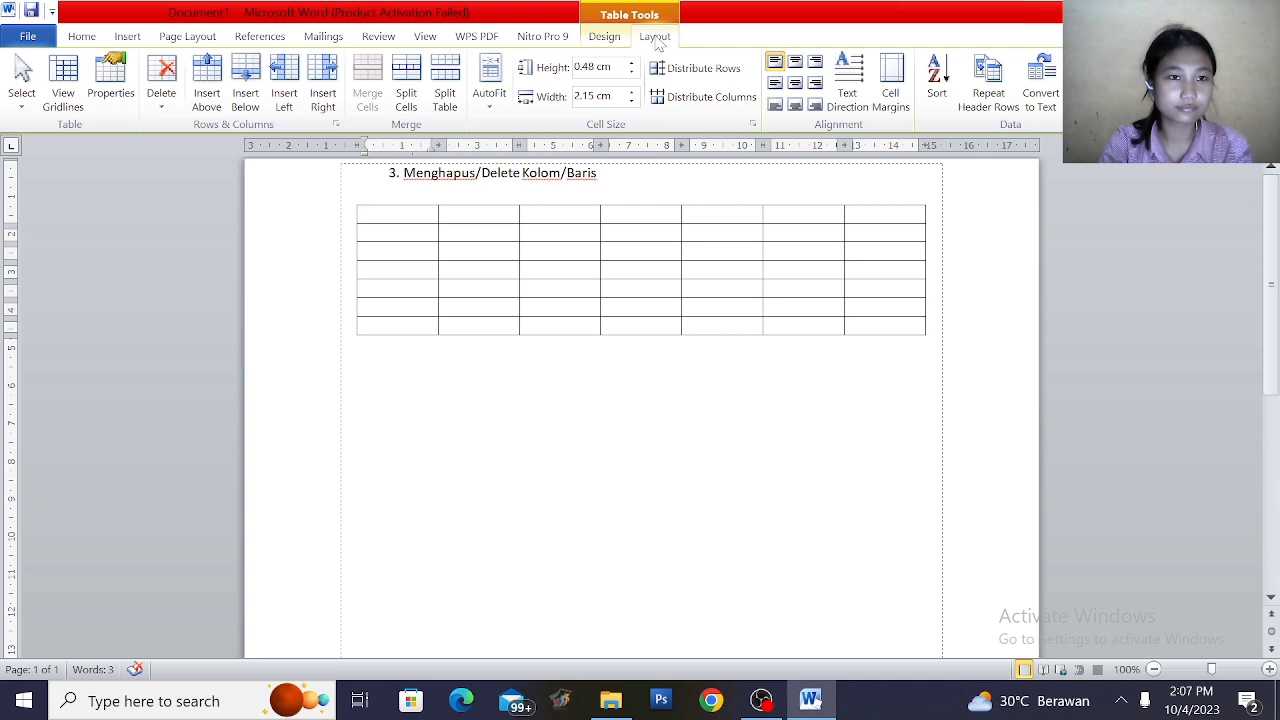
click(165, 112)
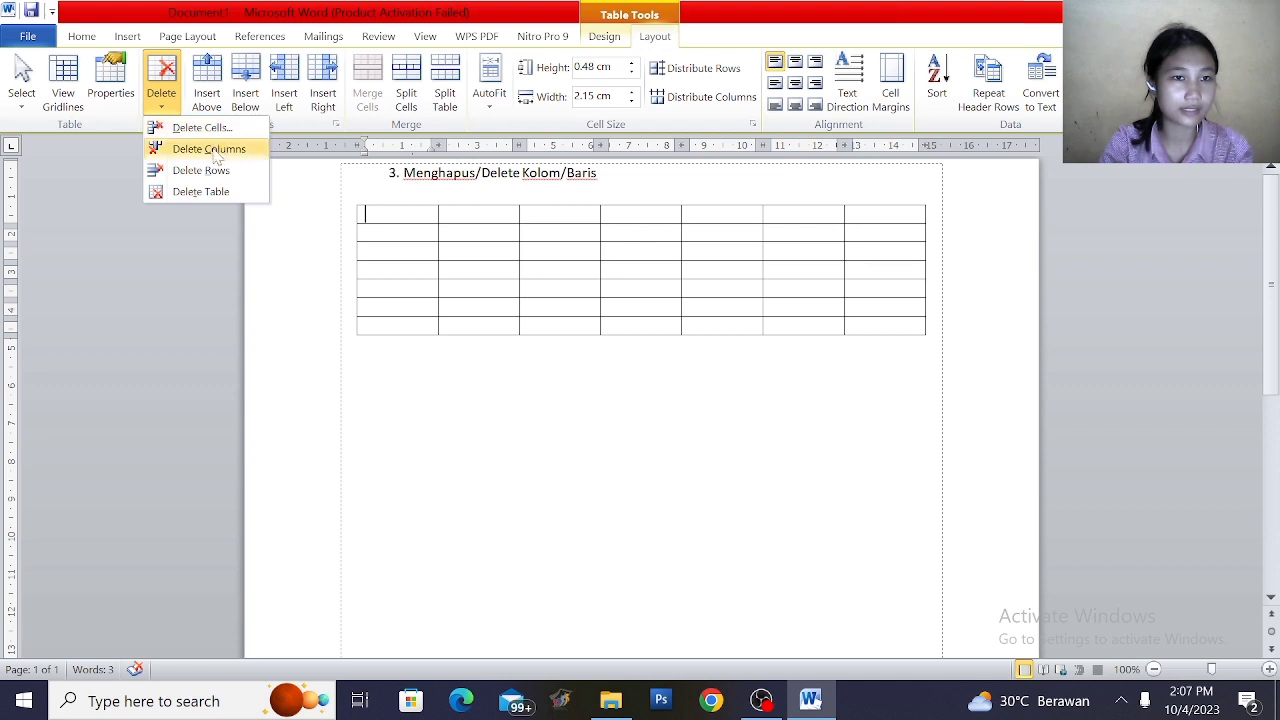
click(187, 152)
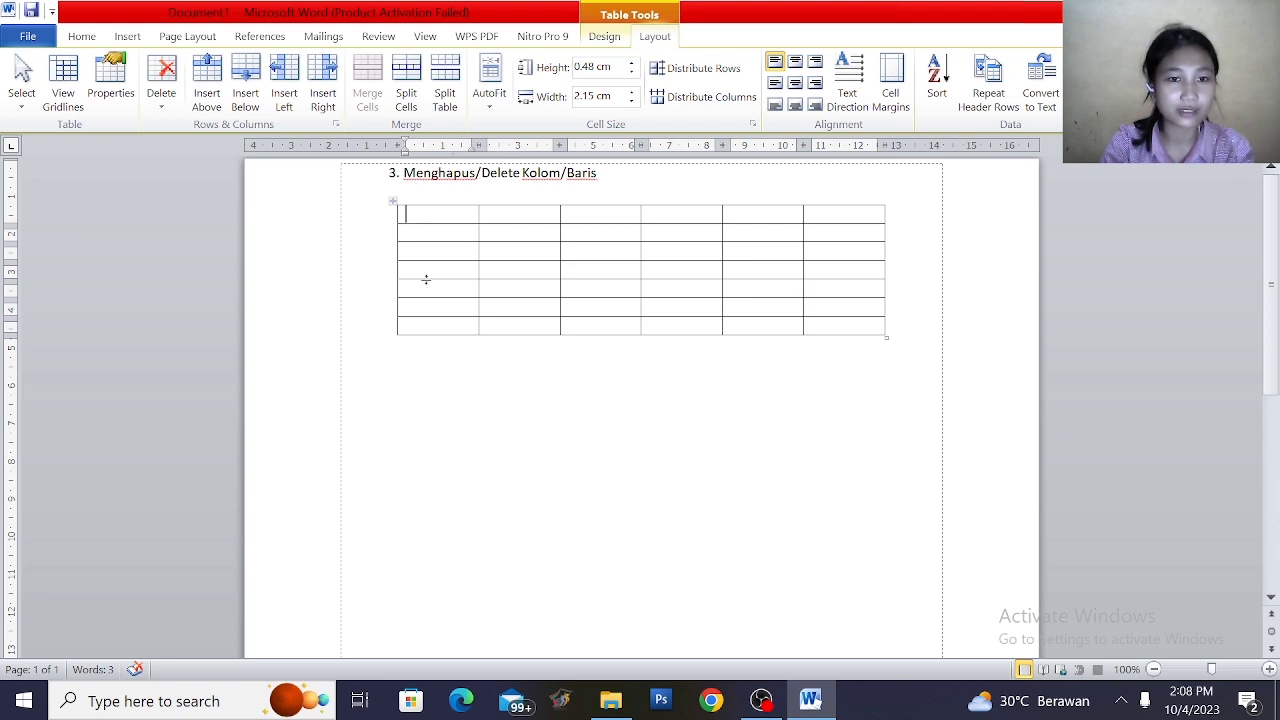
- Delete the last row of the table
click(406, 325)
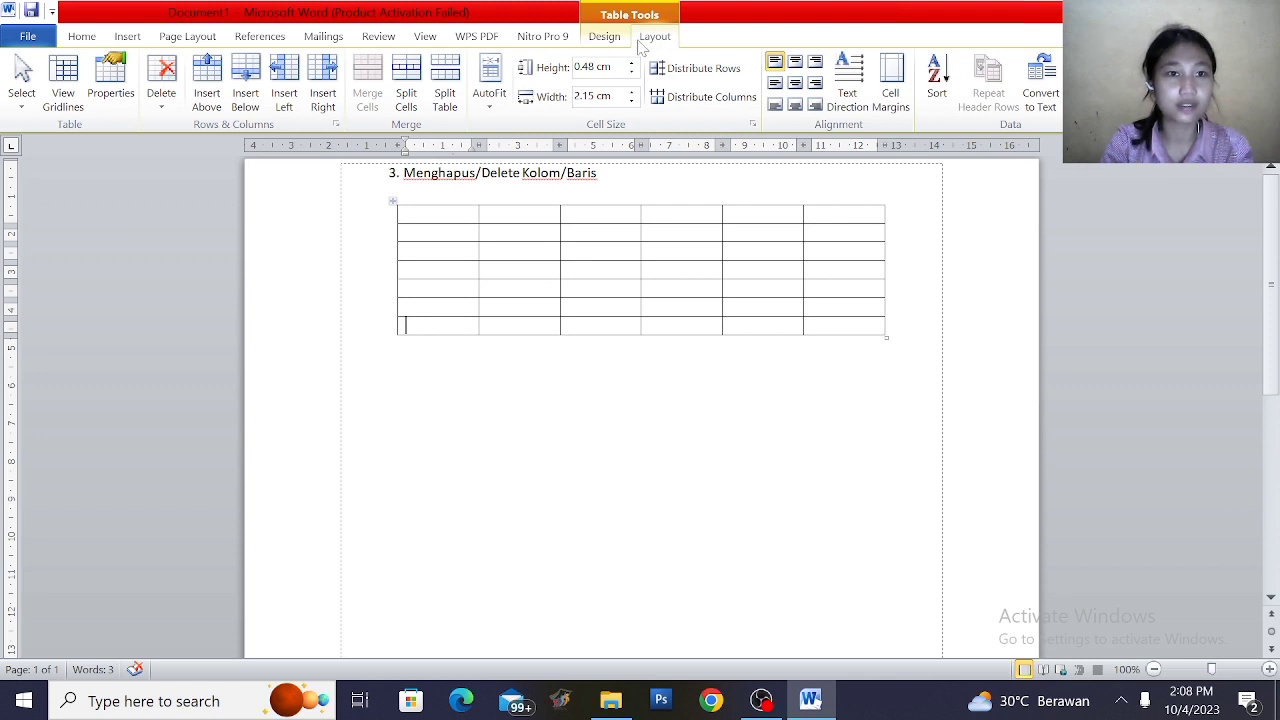
click(163, 107)
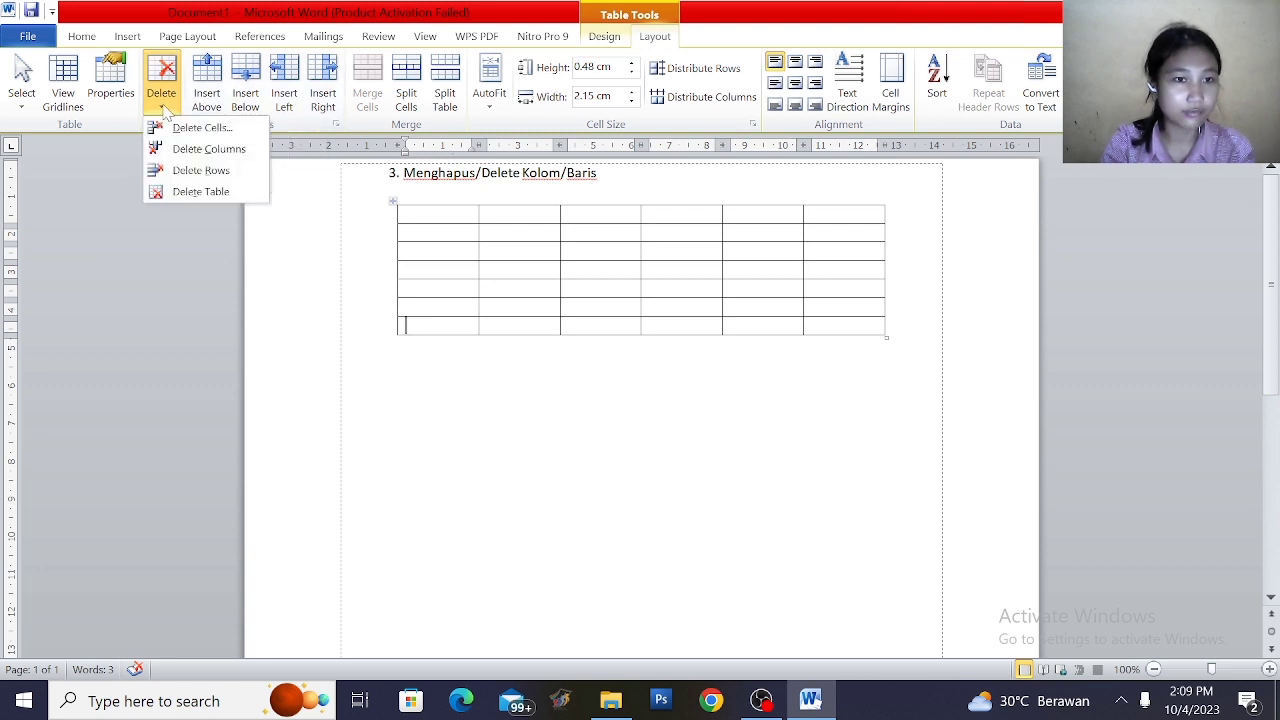
click(201, 170)
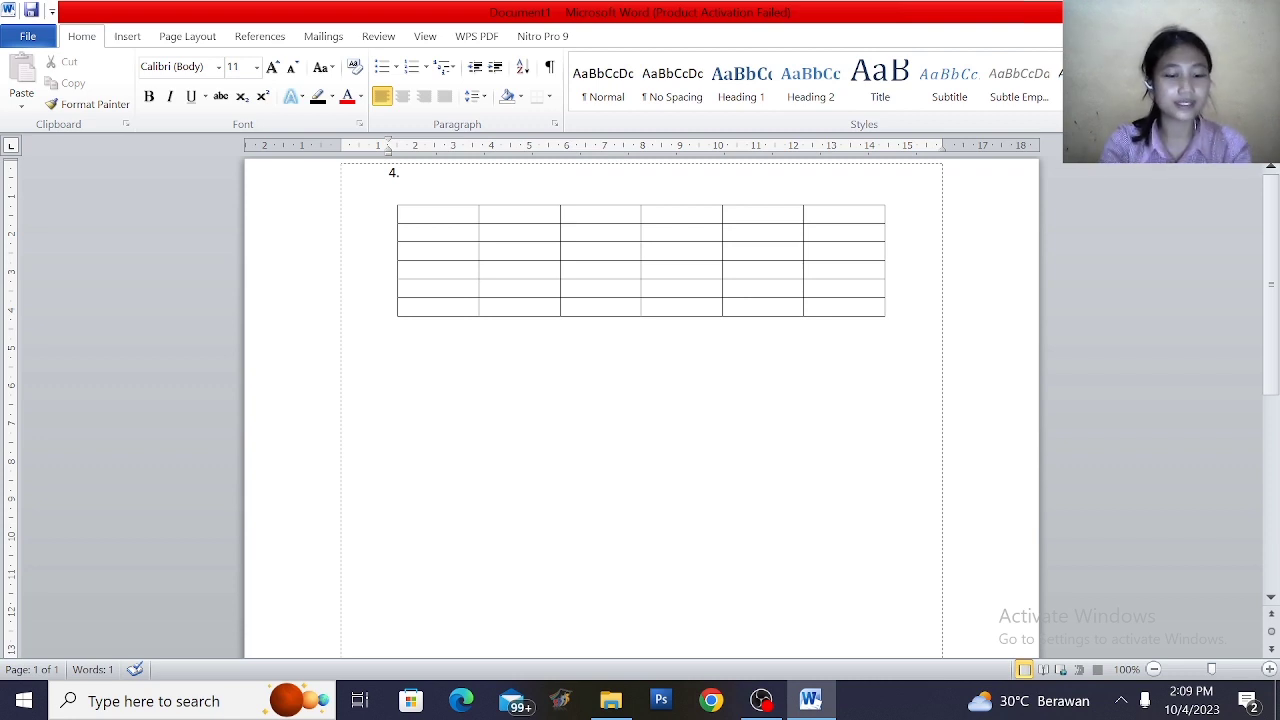
- Complete the heading above the table so it reads "4. Menggabungkan Kolom/Baris"
text(Mengga)
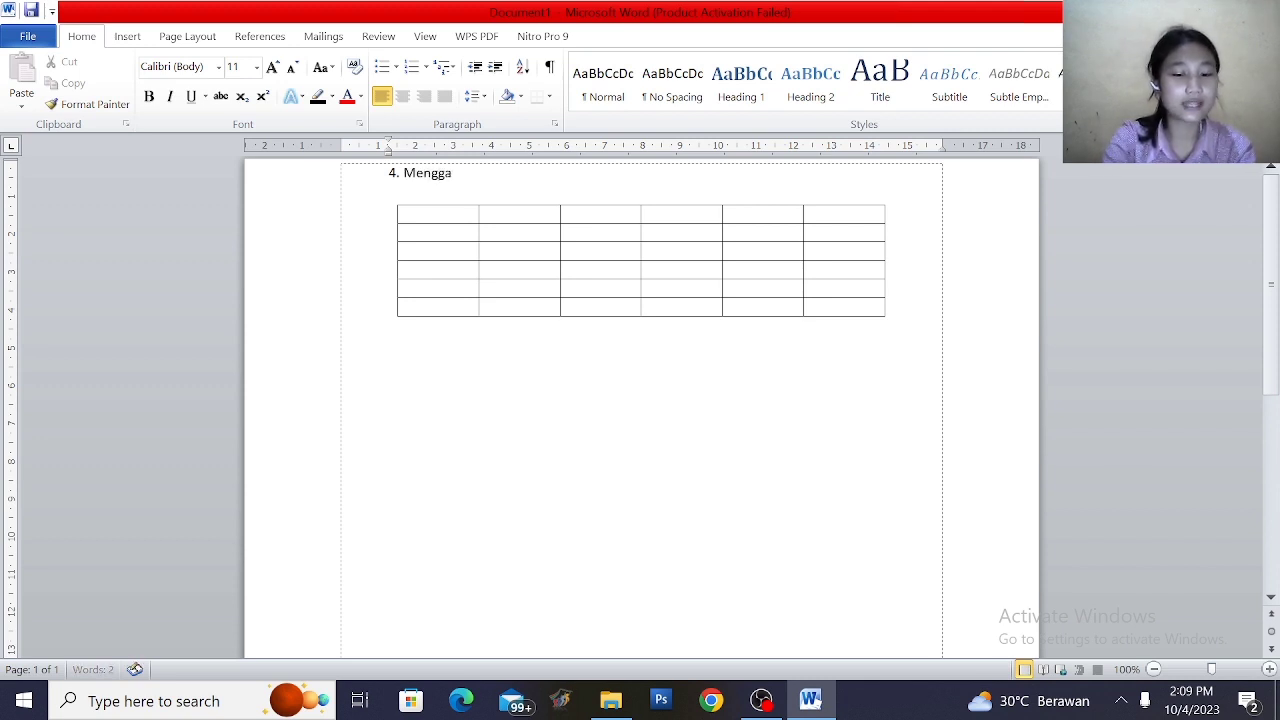
text(bungkan)
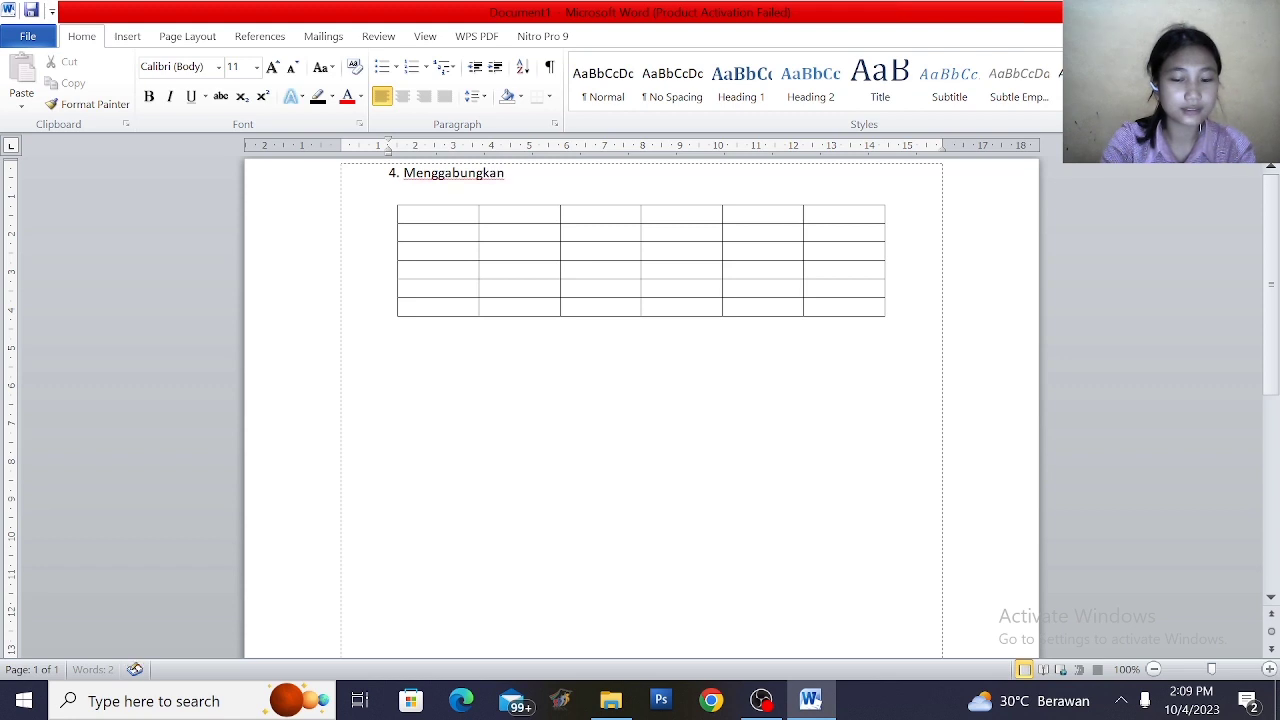
text( Kolom/)
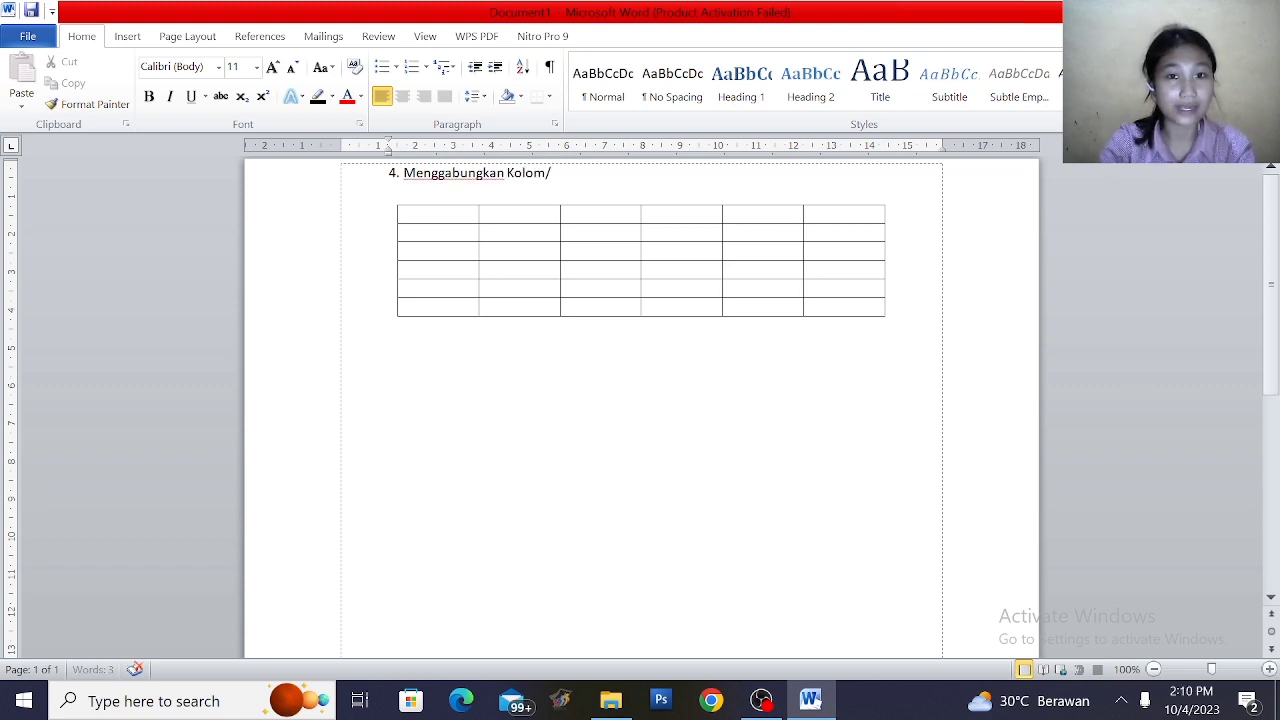
text(Baris)
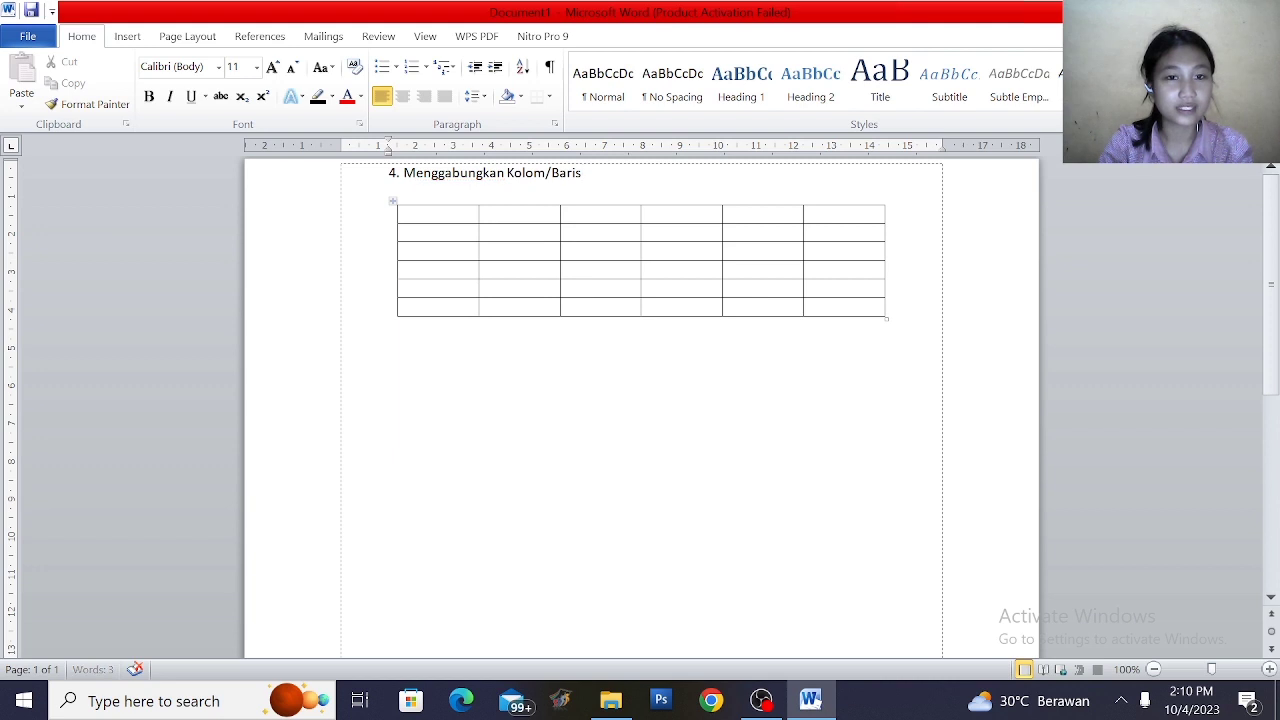
- Number the six cells of the table's first row from 1 to 6
click(408, 214)
text(1)
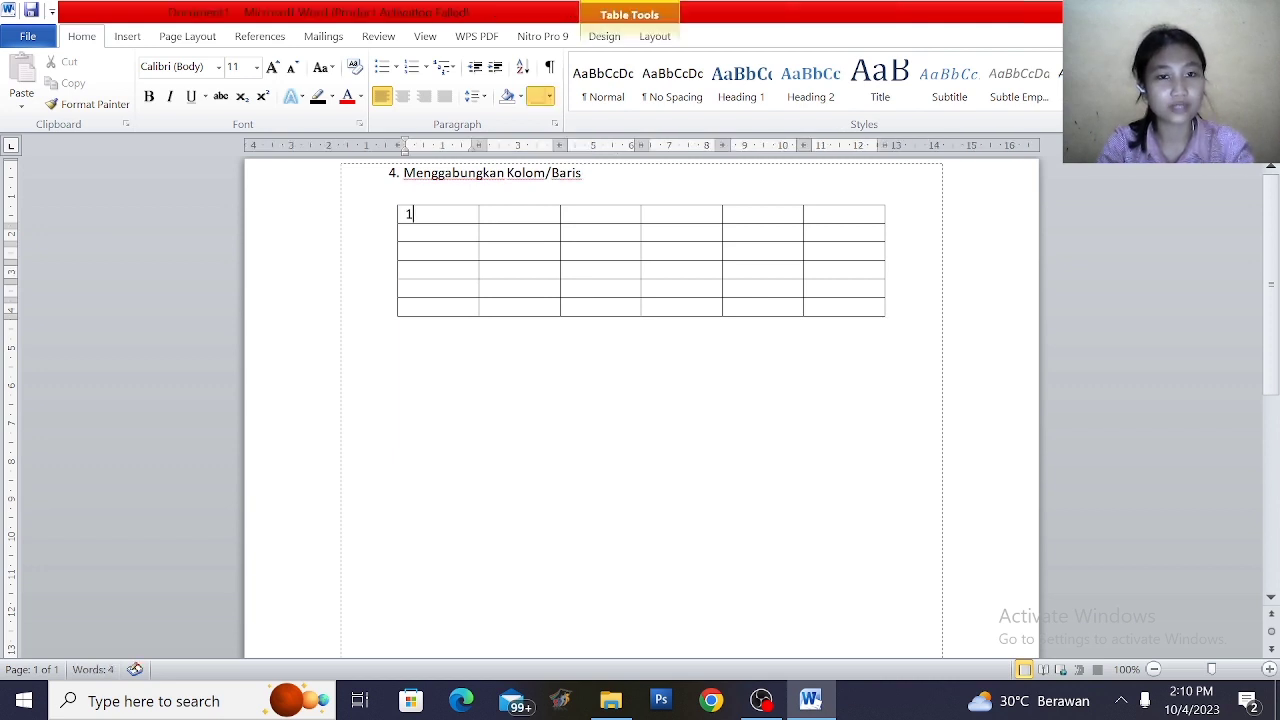
key(Tab)
text(2)
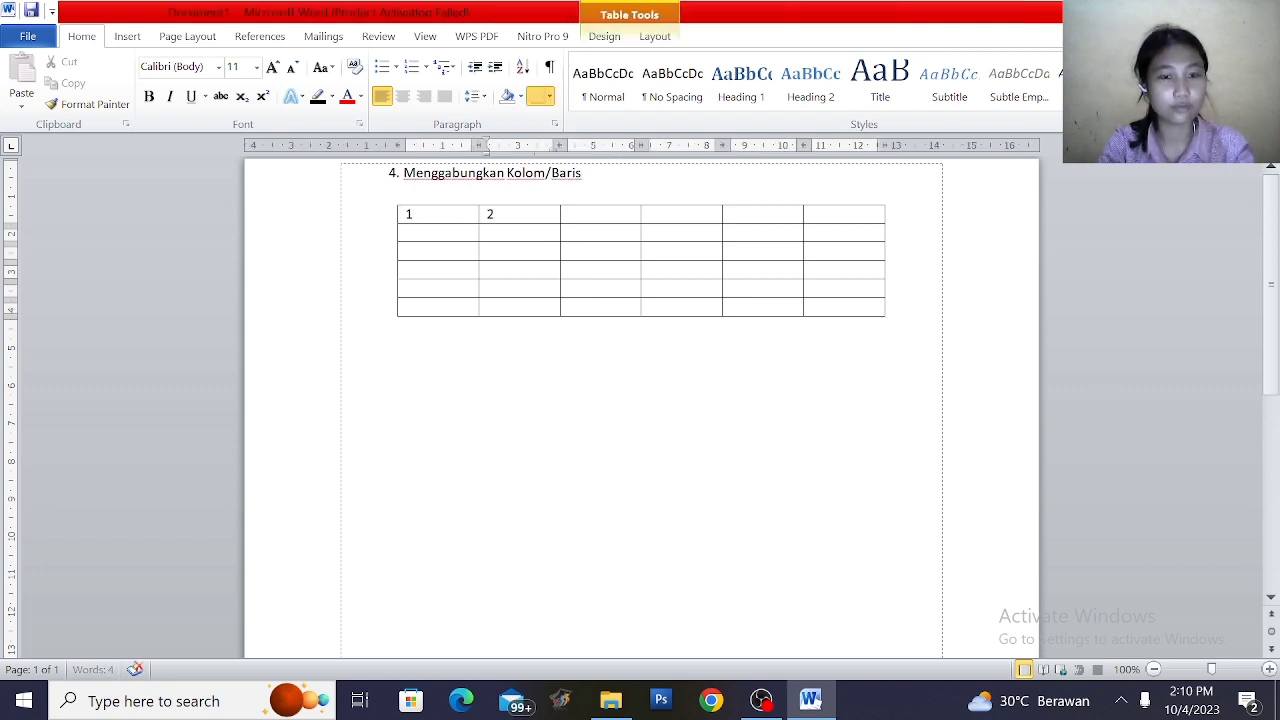
key(Tab)
text(3)
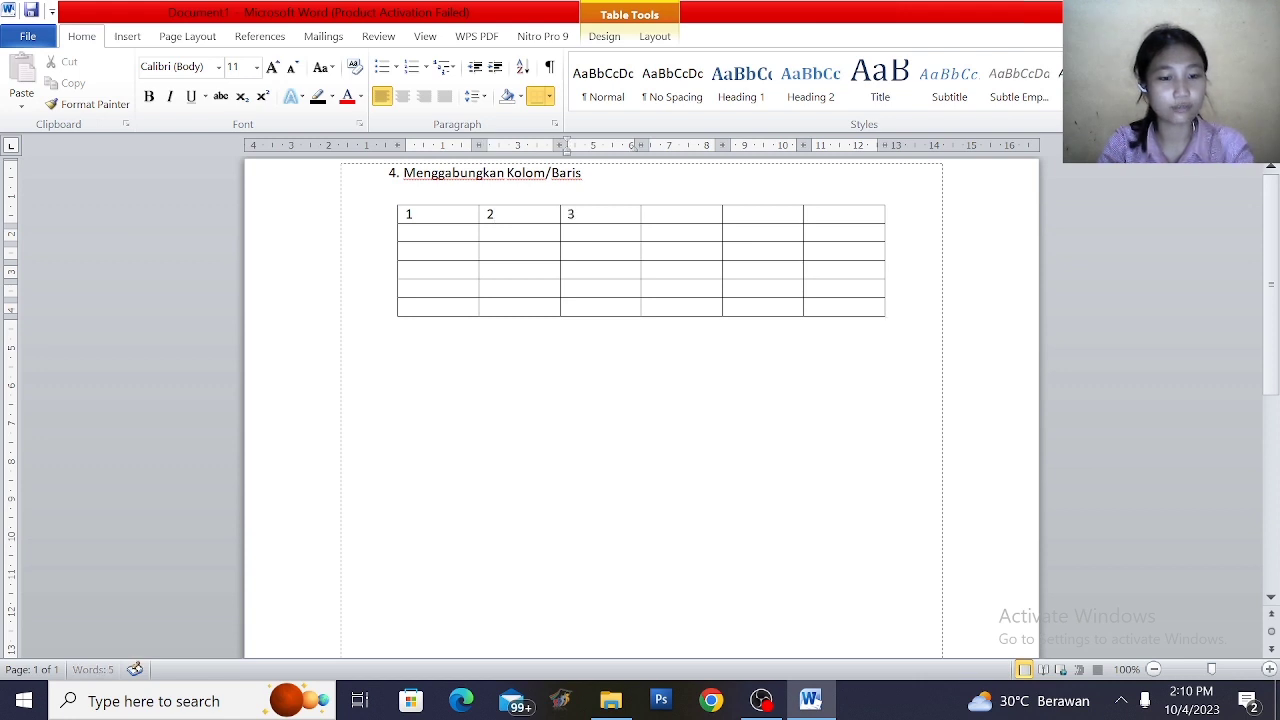
key(Tab)
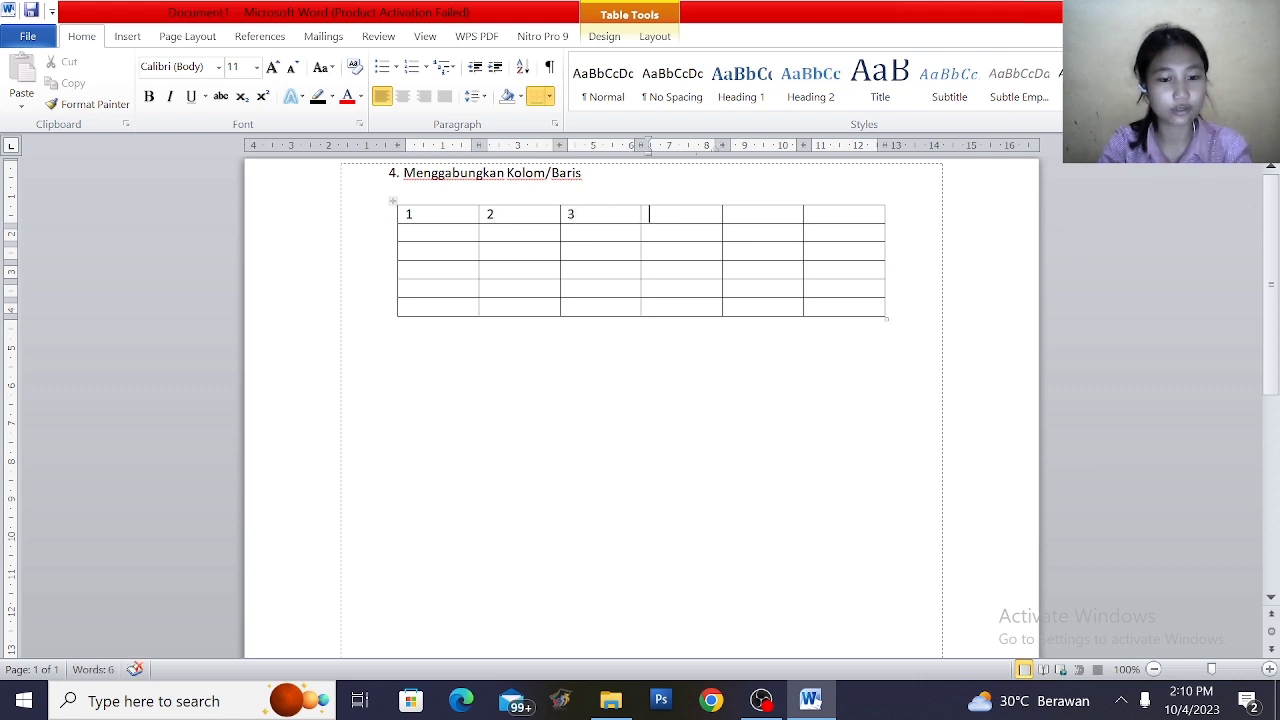
text(4)
click(730, 232)
click(730, 214)
text(5)
key(Tab)
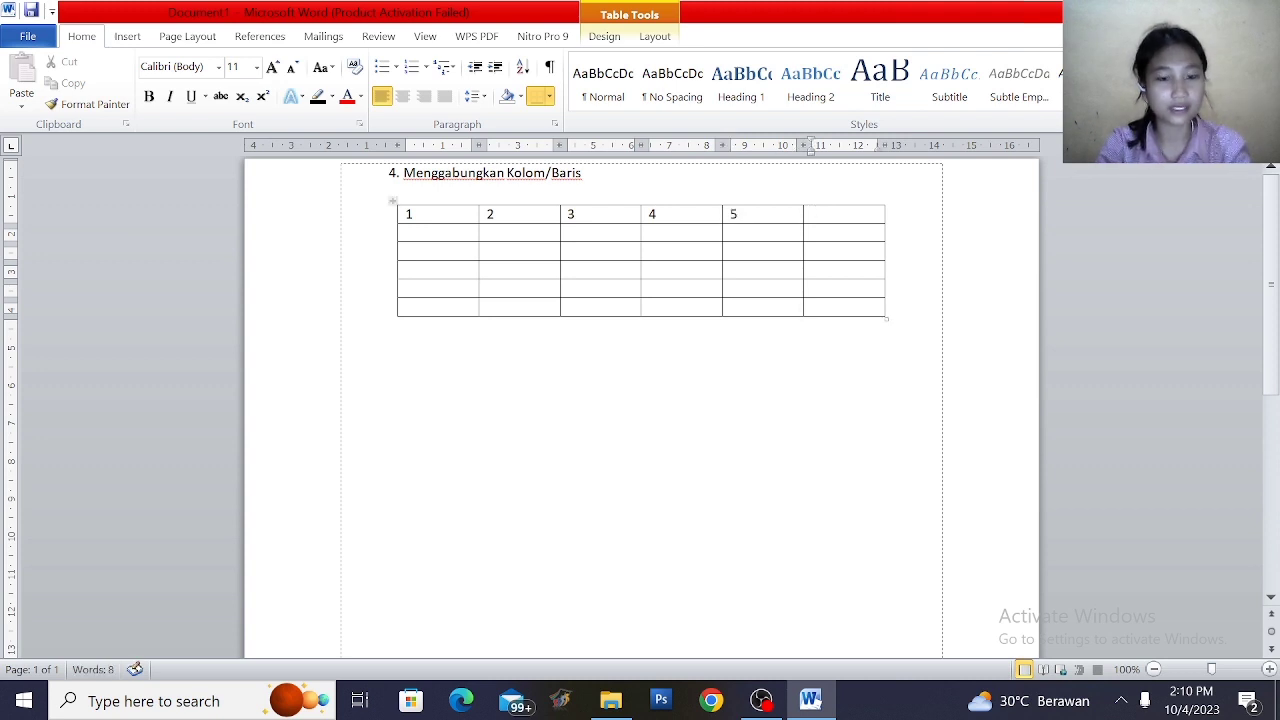
text(6)
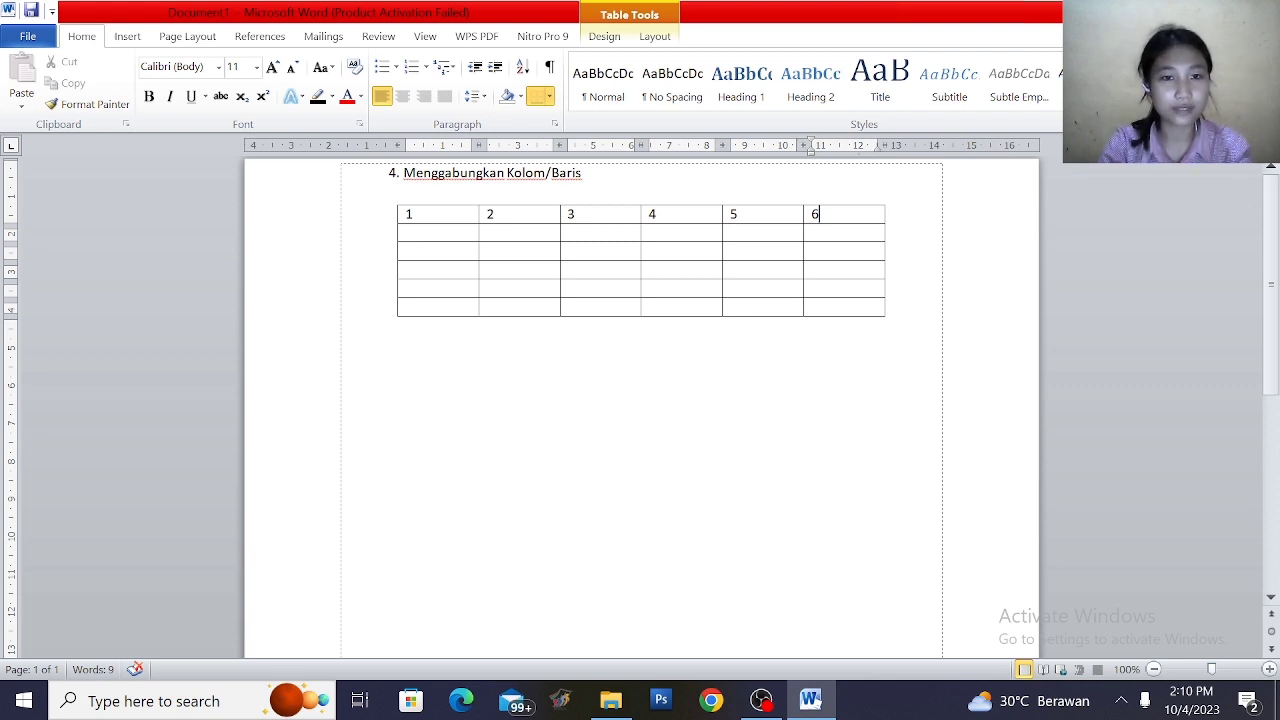
- Merge the first-row cells containing 1 and 2 into one cell
click(400, 327)
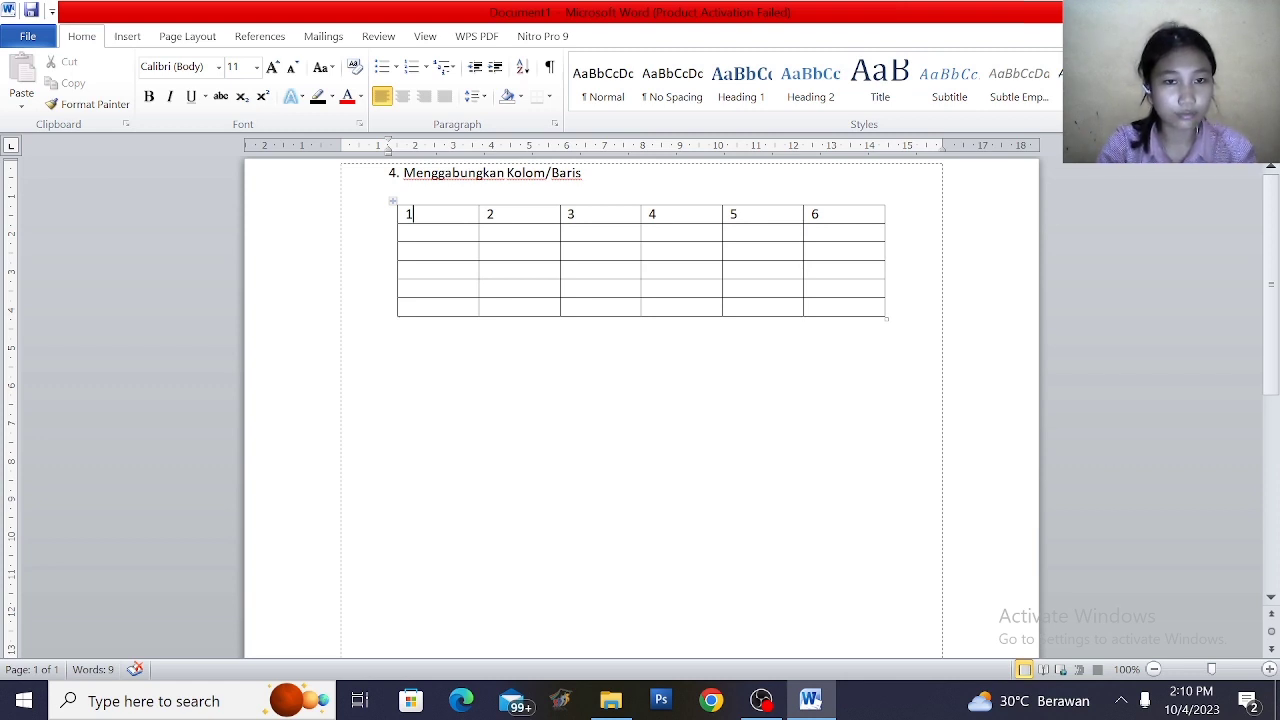
drag(405, 214, 505, 221)
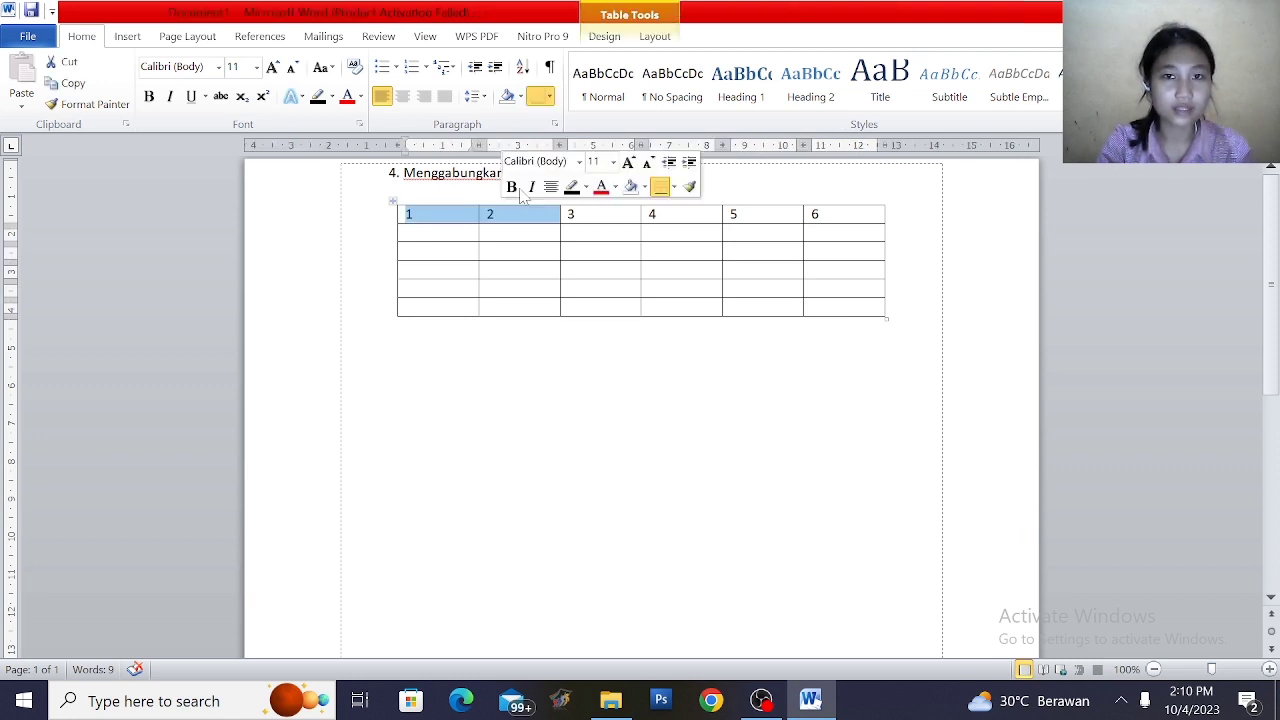
click(654, 37)
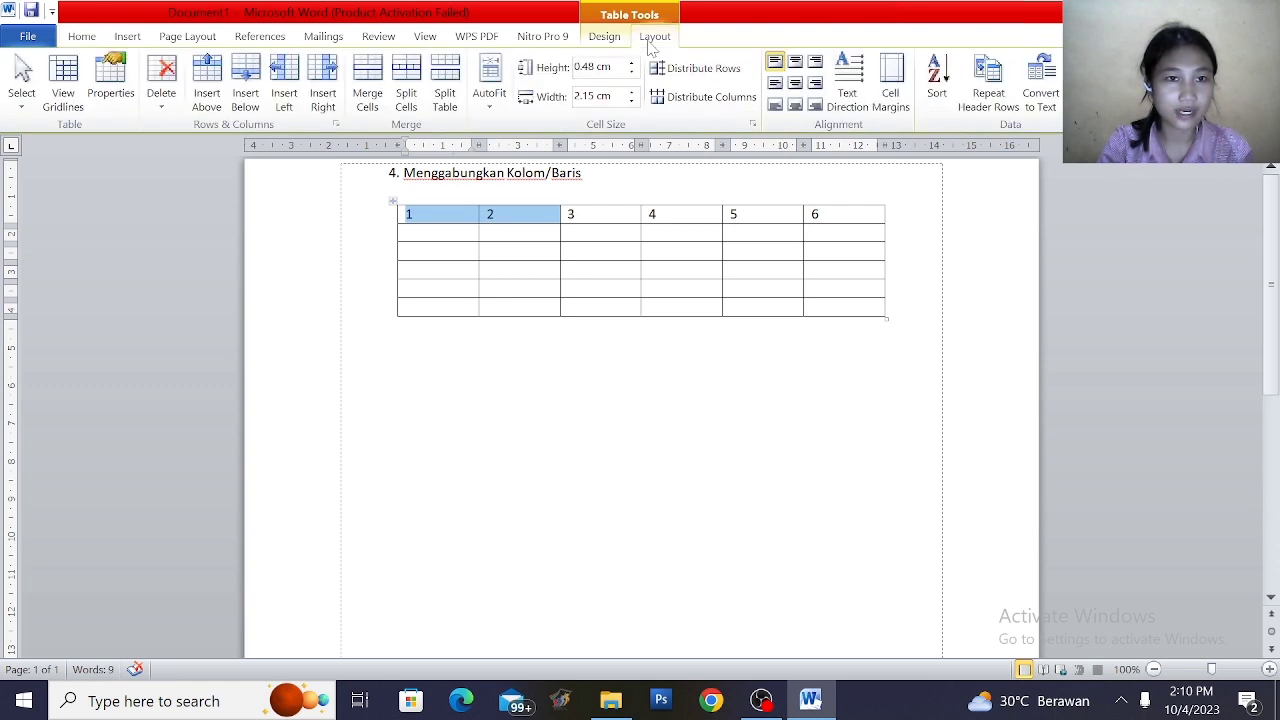
click(368, 100)
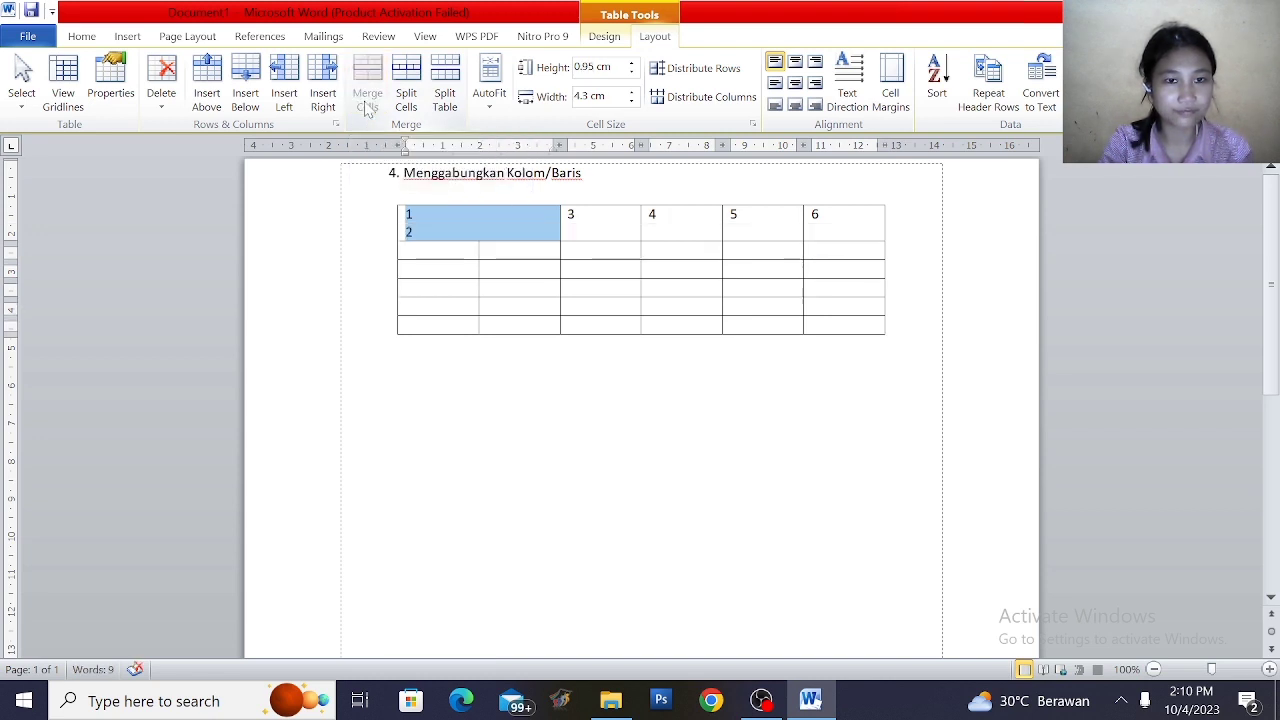
click(391, 343)
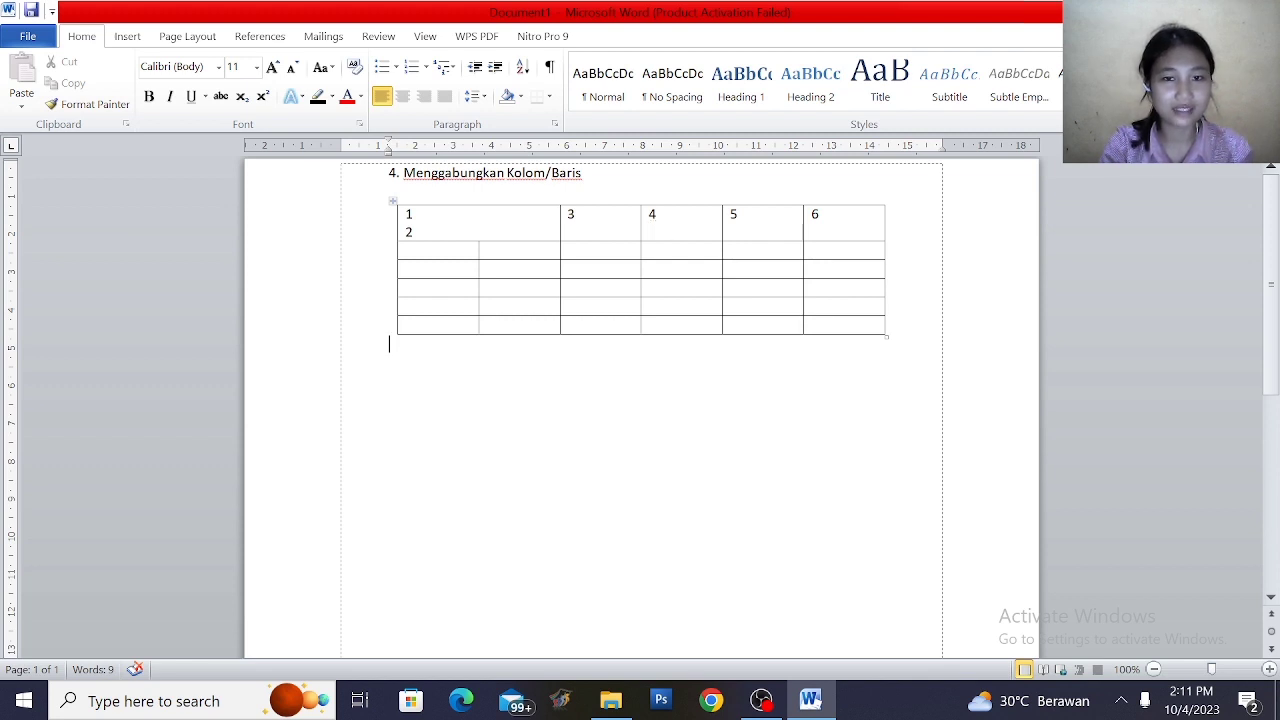
- Merge the first-row cells containing 3 and 4 into one cell
drag(568, 213, 690, 214)
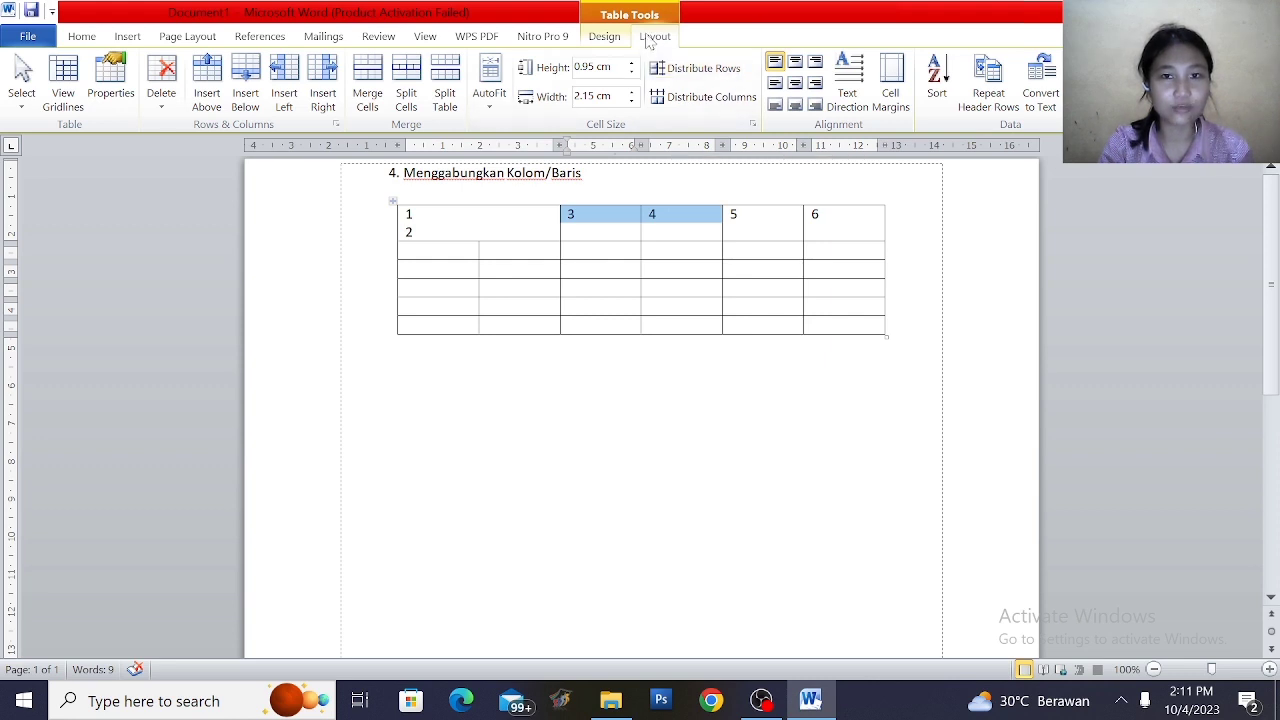
click(370, 100)
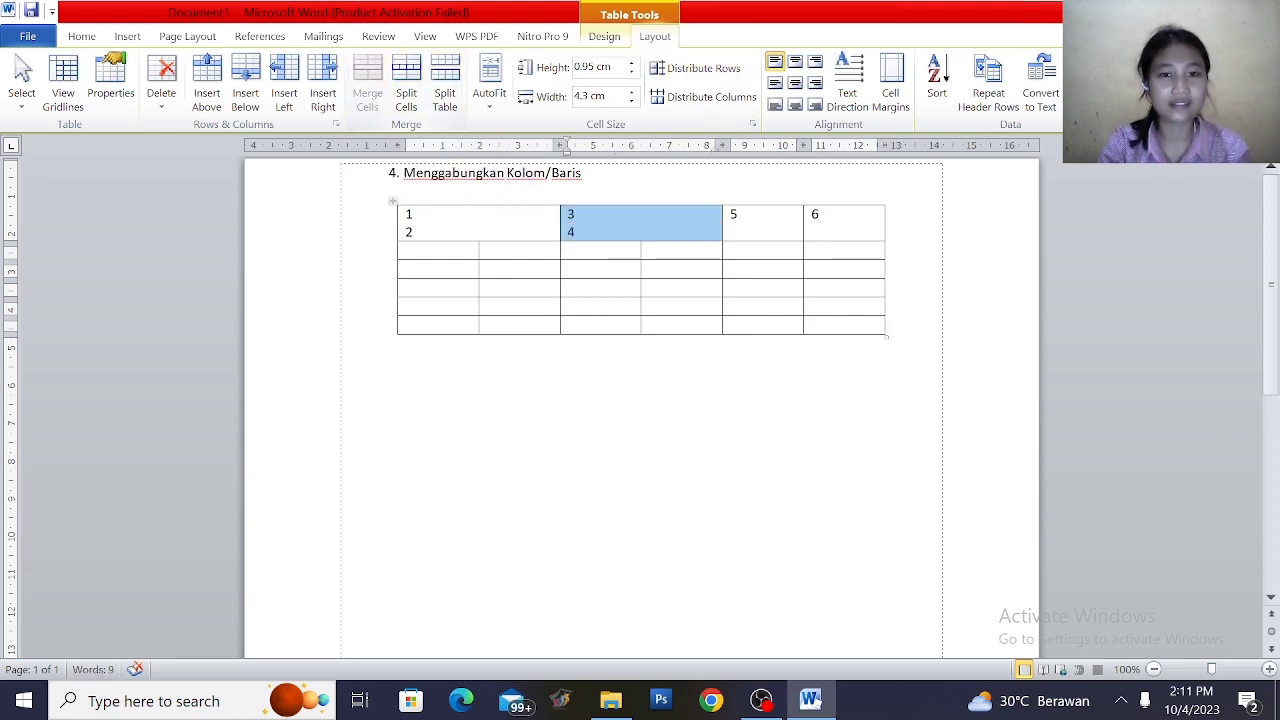
click(618, 433)
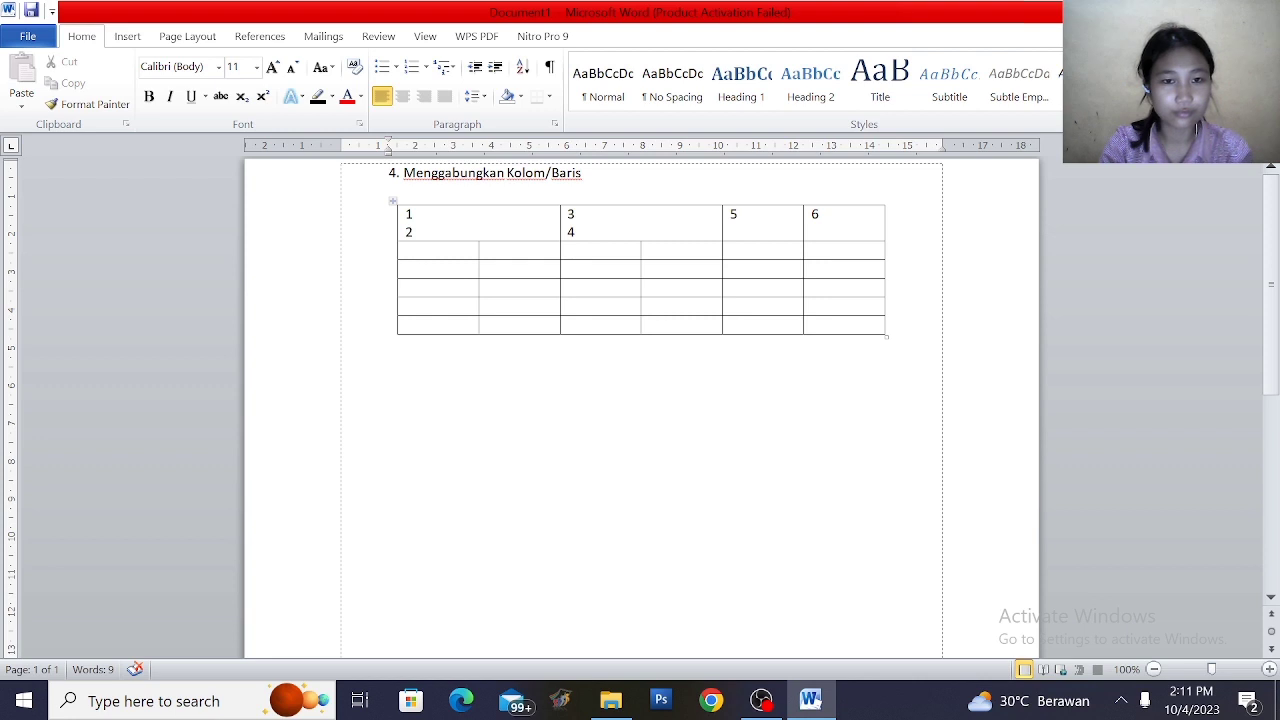
- Fill the first column below the merged header cell with the letters A, B, C, D and e, one per row
click(406, 250)
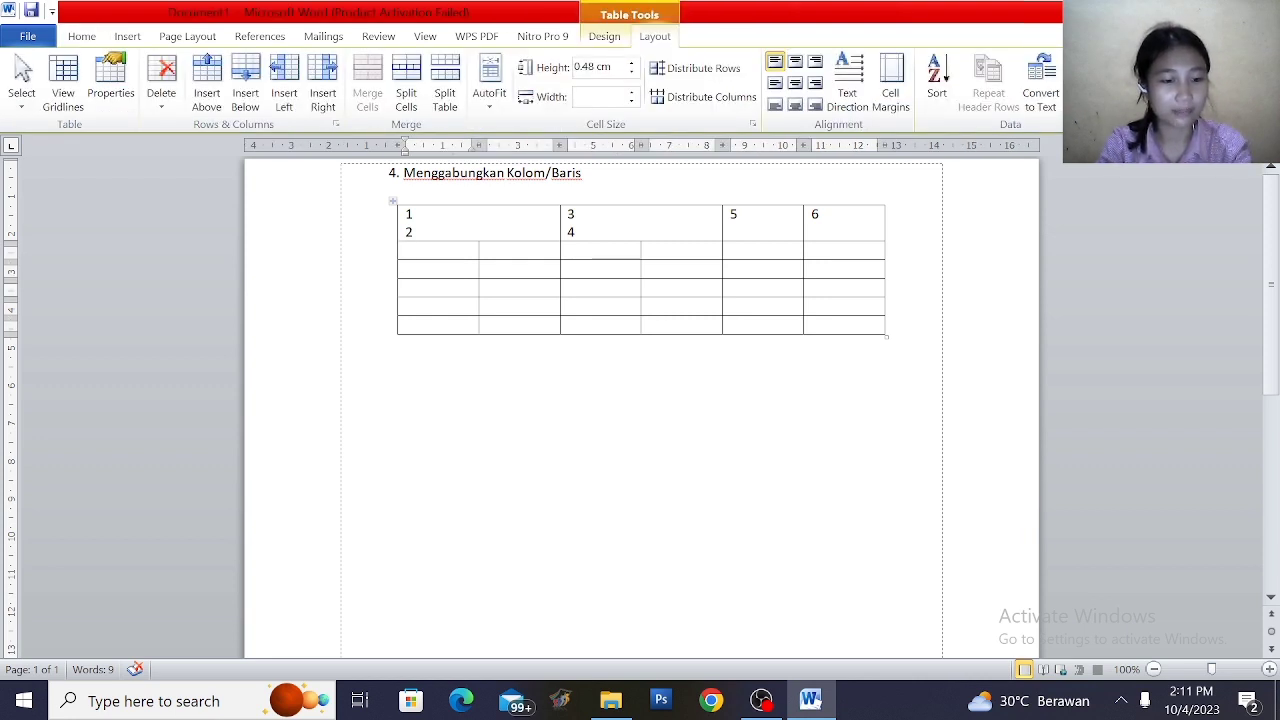
text(a)
key(Down)
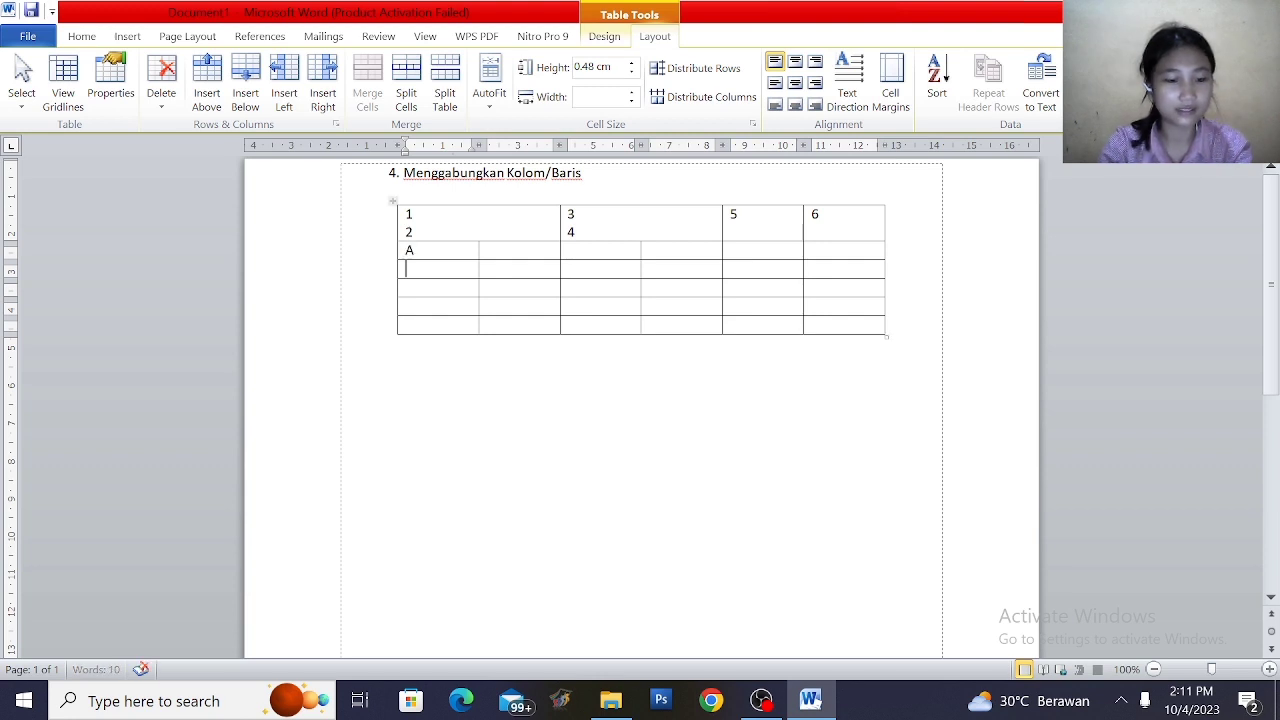
text(b)
key(Down)
text(c)
key(Down)
text(d)
key(Down)
text(e)
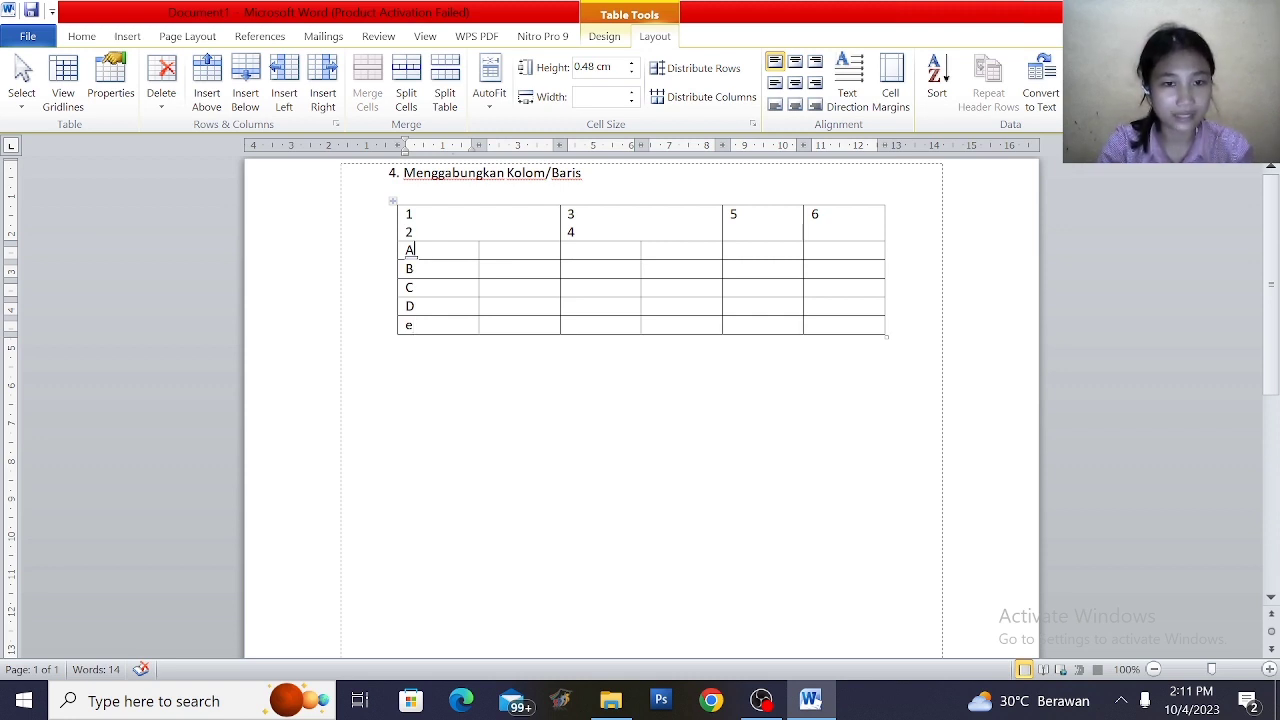
- Merge the first-column cells containing A and B vertically into one cell
drag(410, 250, 428, 279)
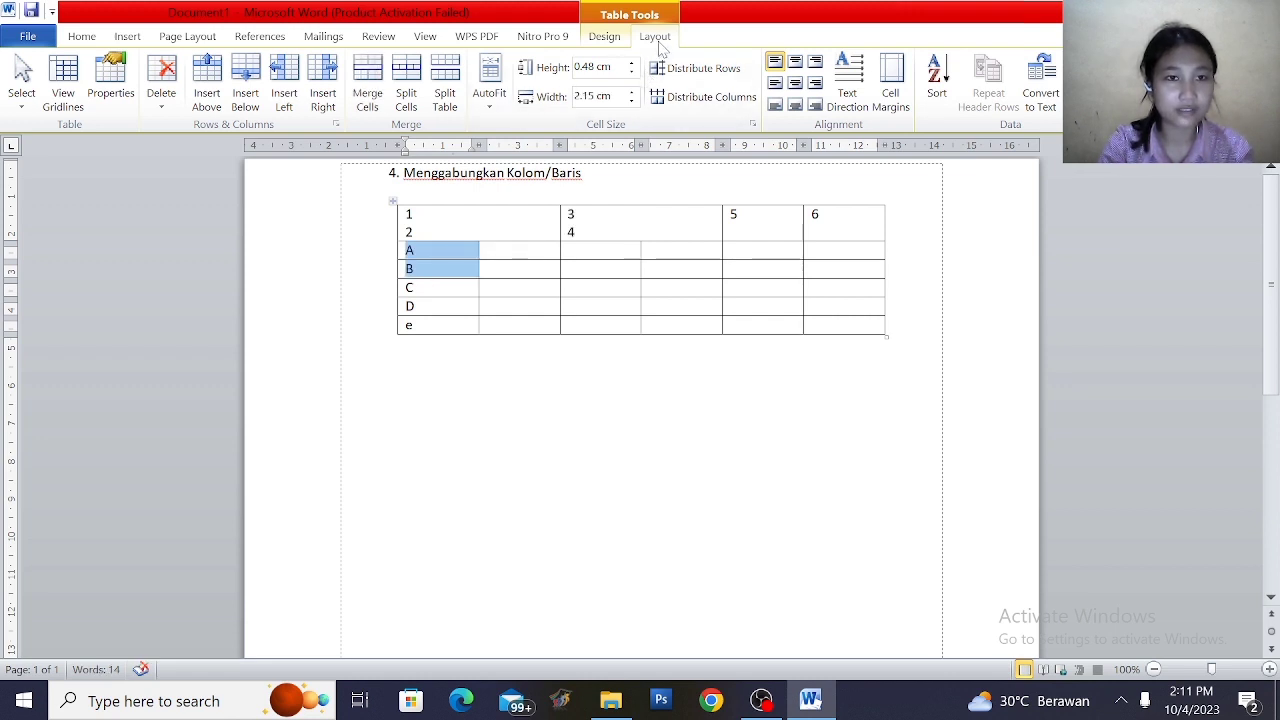
click(368, 100)
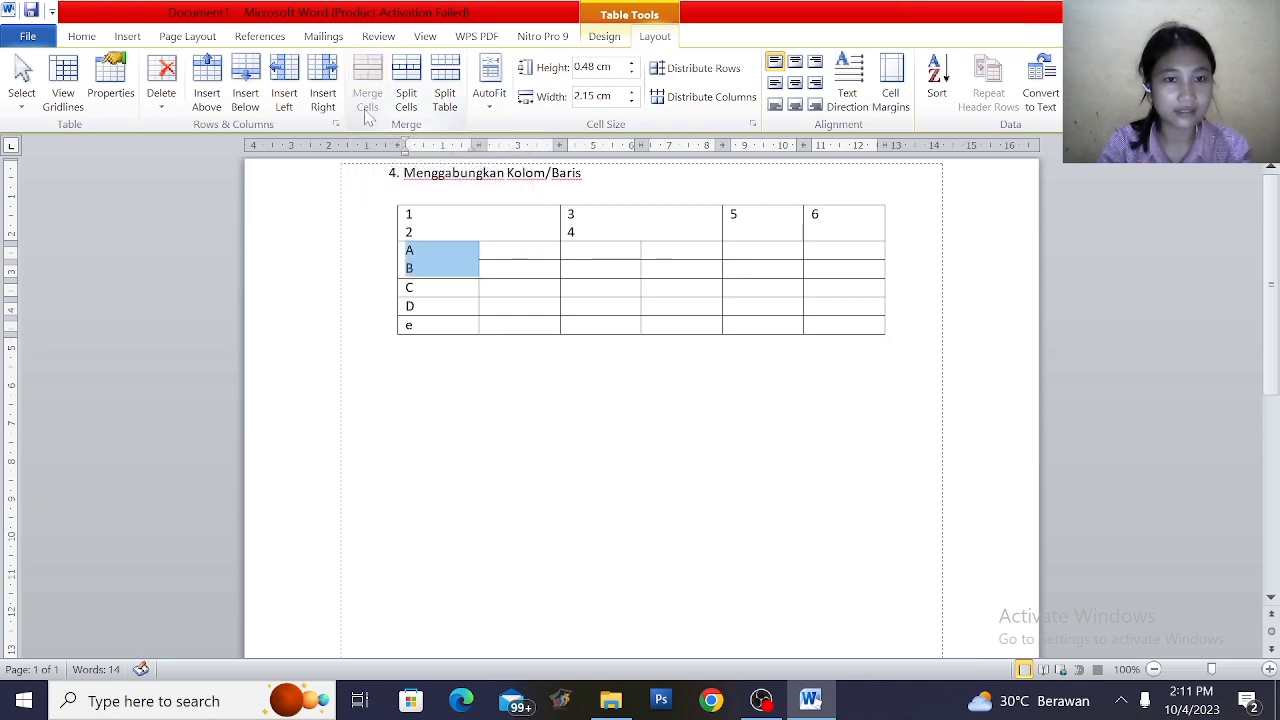
click(591, 528)
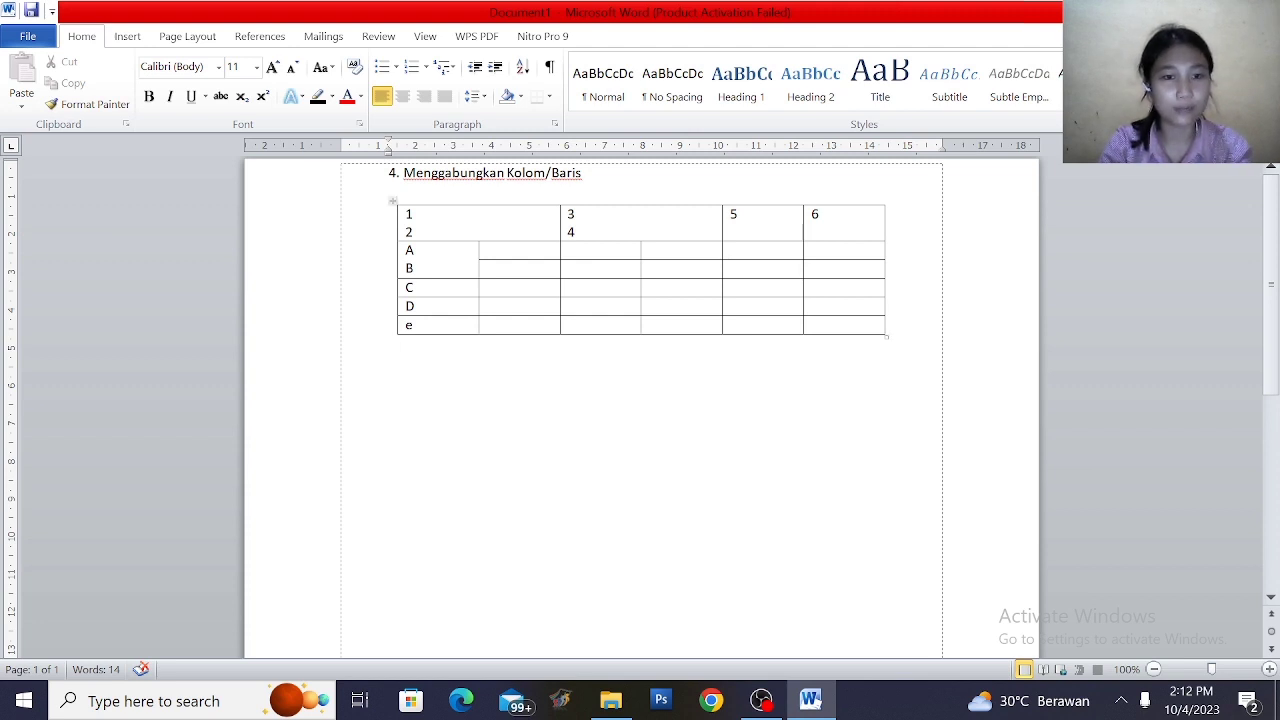
- Merge the first-column cells containing C and D vertically into one cell
drag(401, 291, 412, 306)
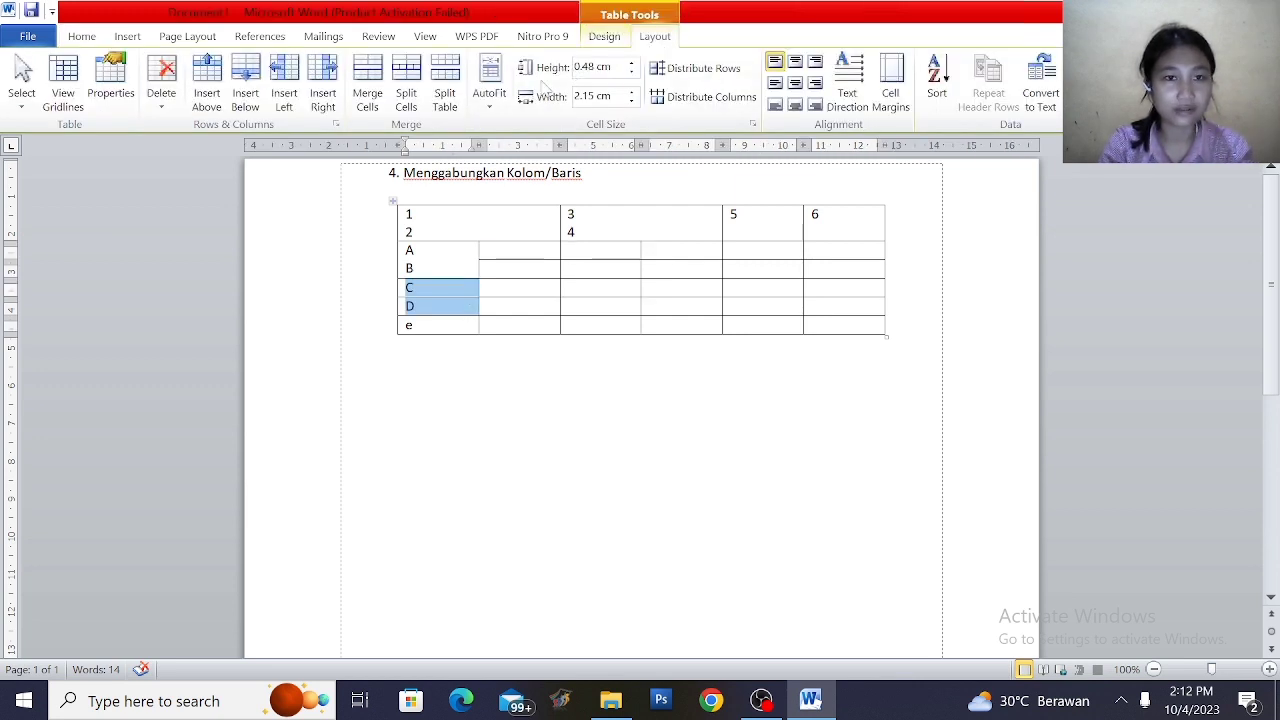
click(376, 113)
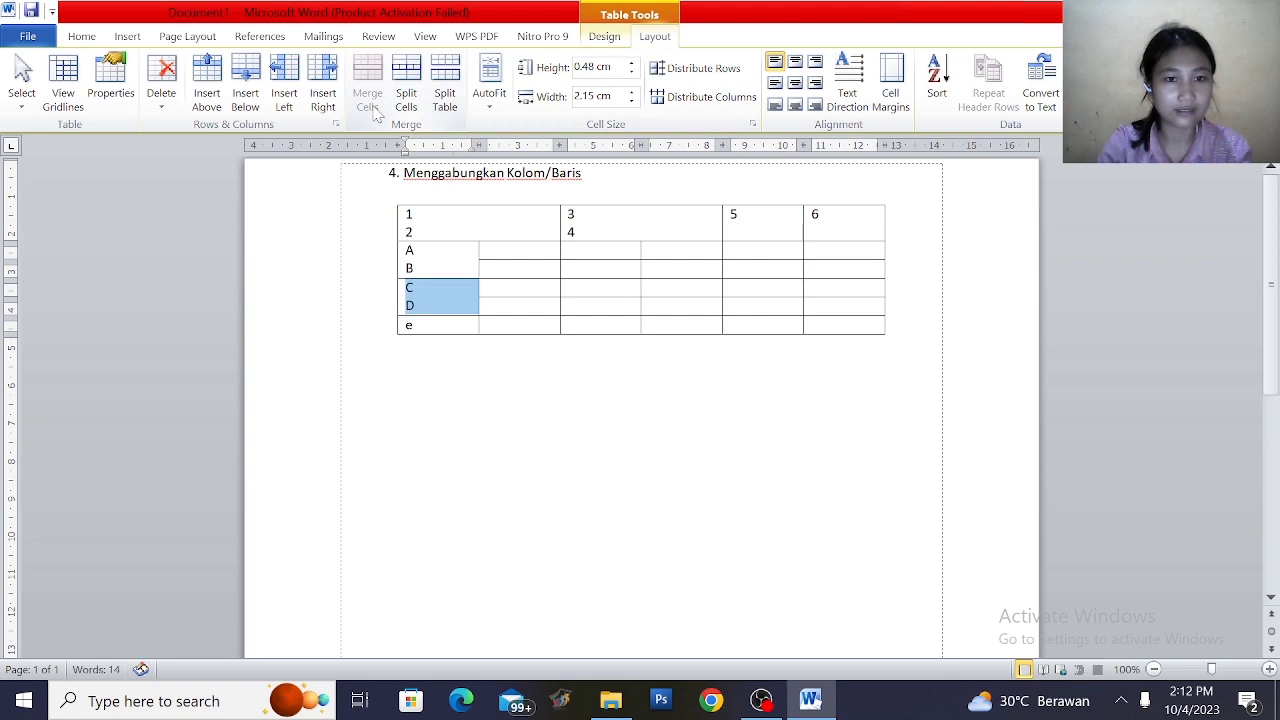
click(656, 544)
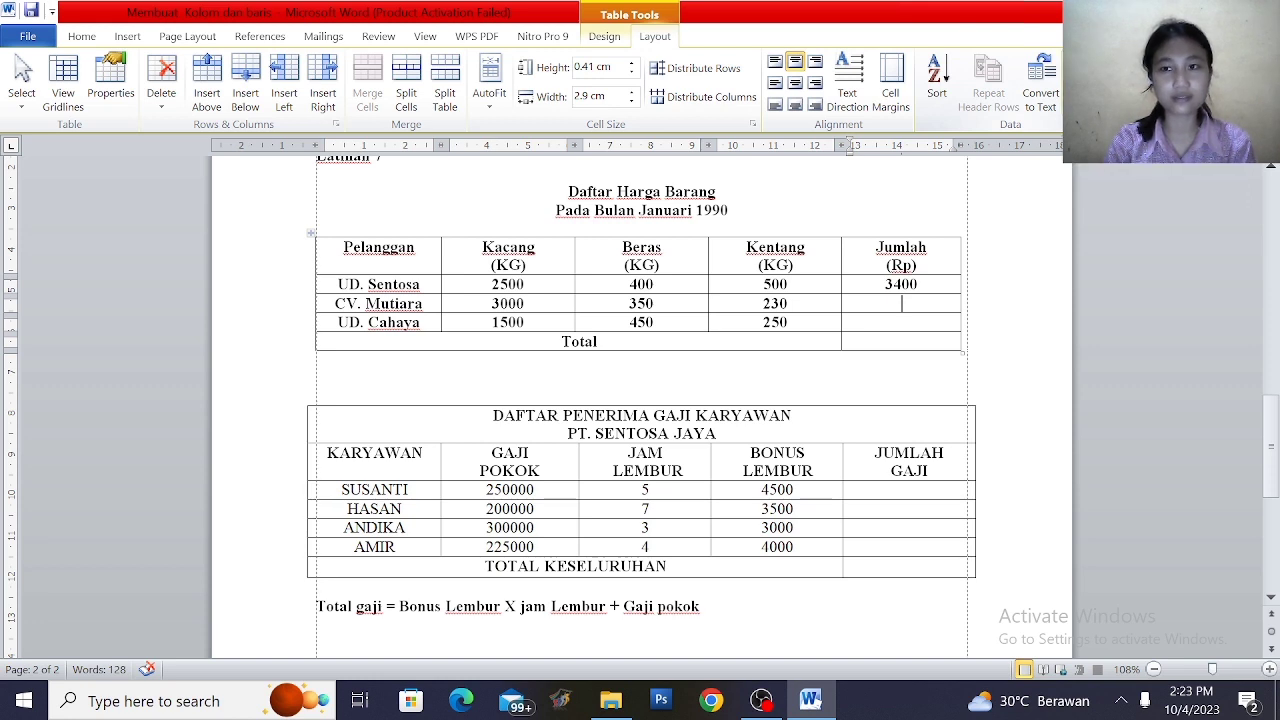
- Insert the formula =SUM(LEFT) in the Jumlah (Rp) cell of the CV. Mutiara row
click(1085, 85)
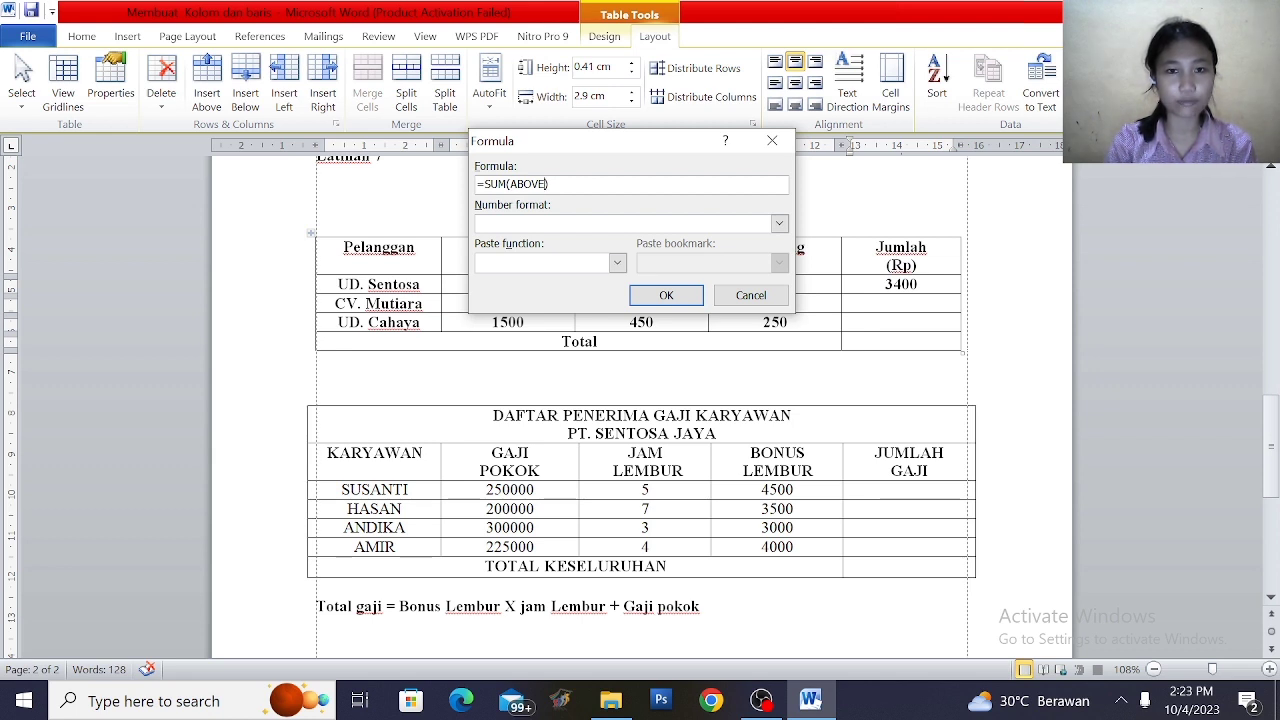
key(BackSpace)
key(BackSpace)
key(BackSpace)
key(BackSpace)
key(BackSpace)
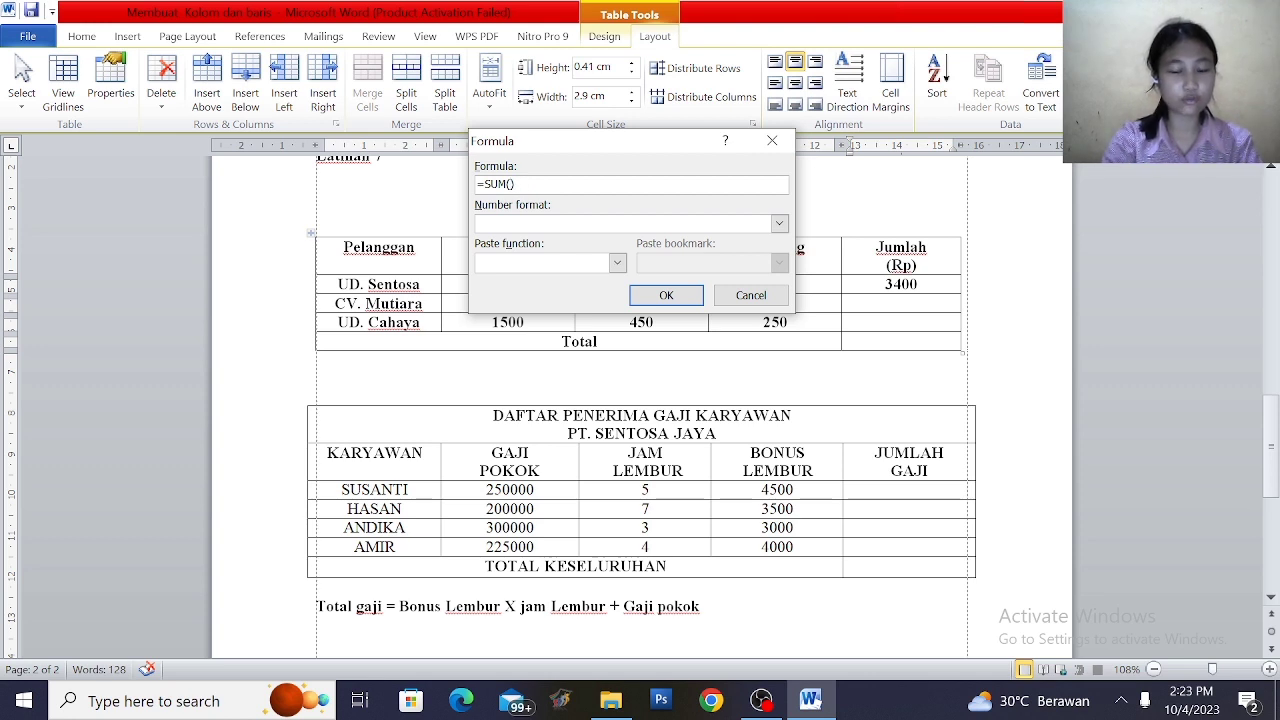
text(LEFT)
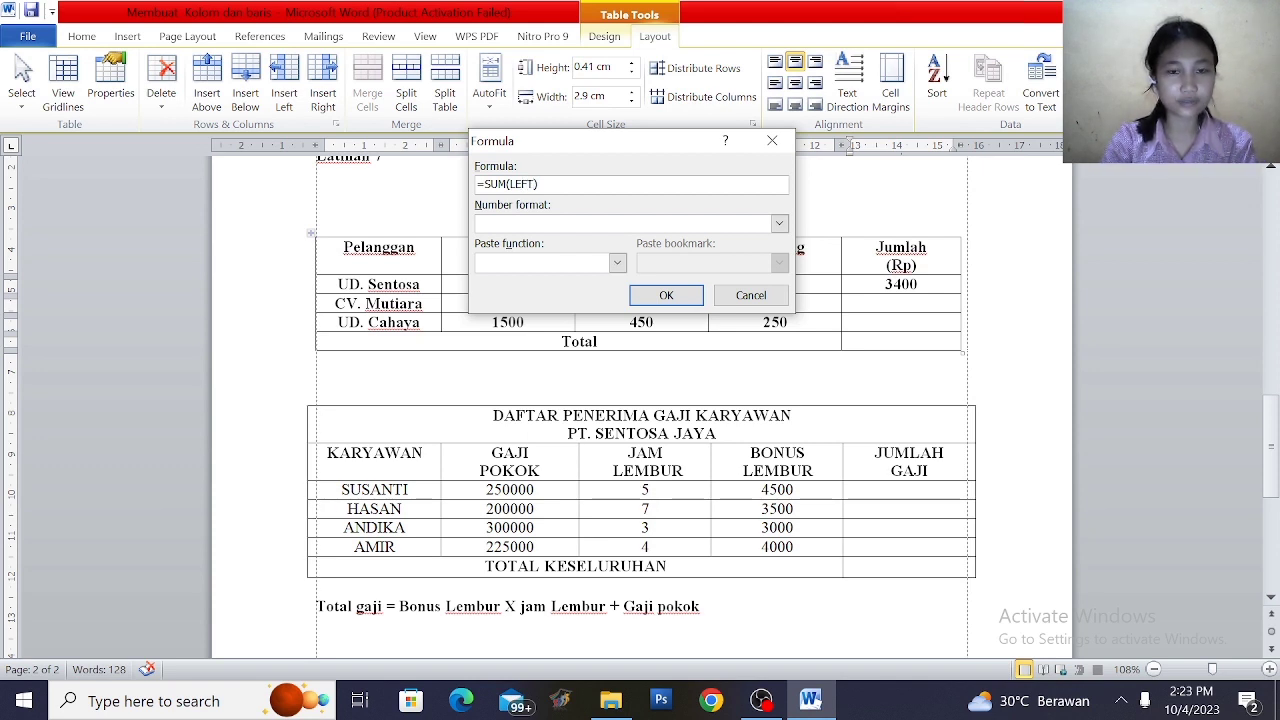
click(667, 296)
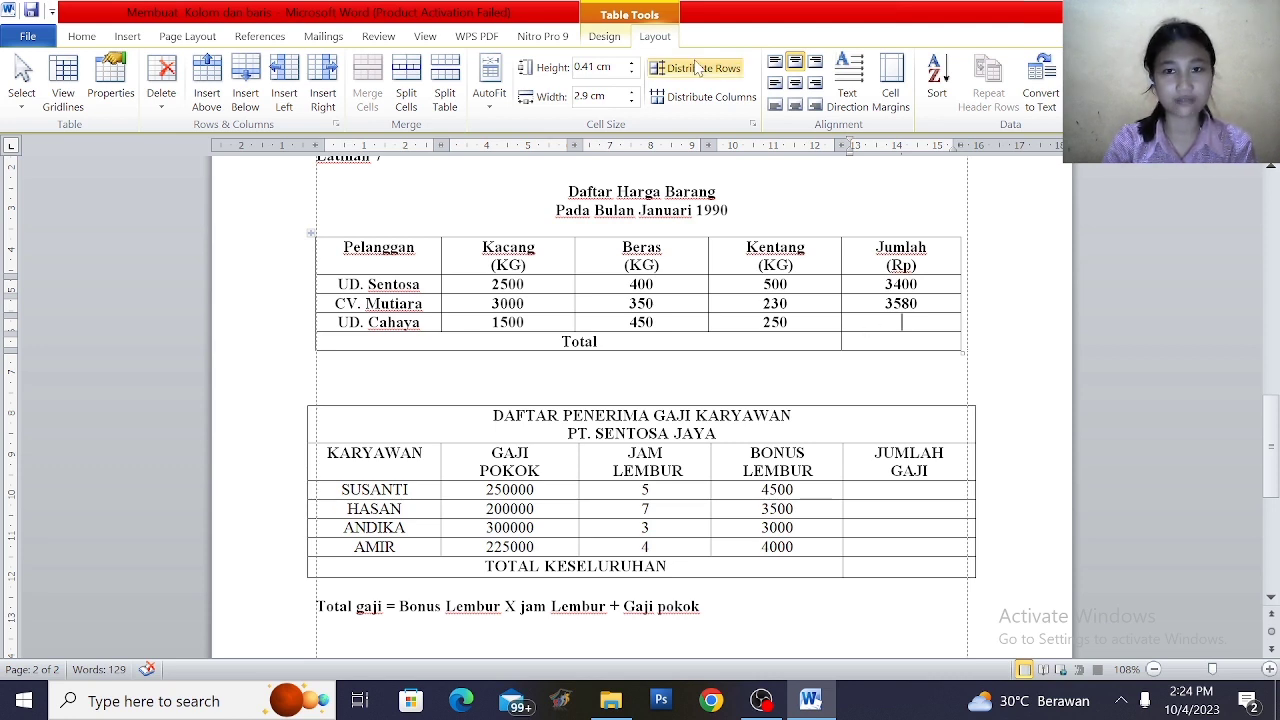
- Insert the formula =SUM(LEFT) in the Jumlah (Rp) cell of the UD. Cahaya row
click(1088, 85)
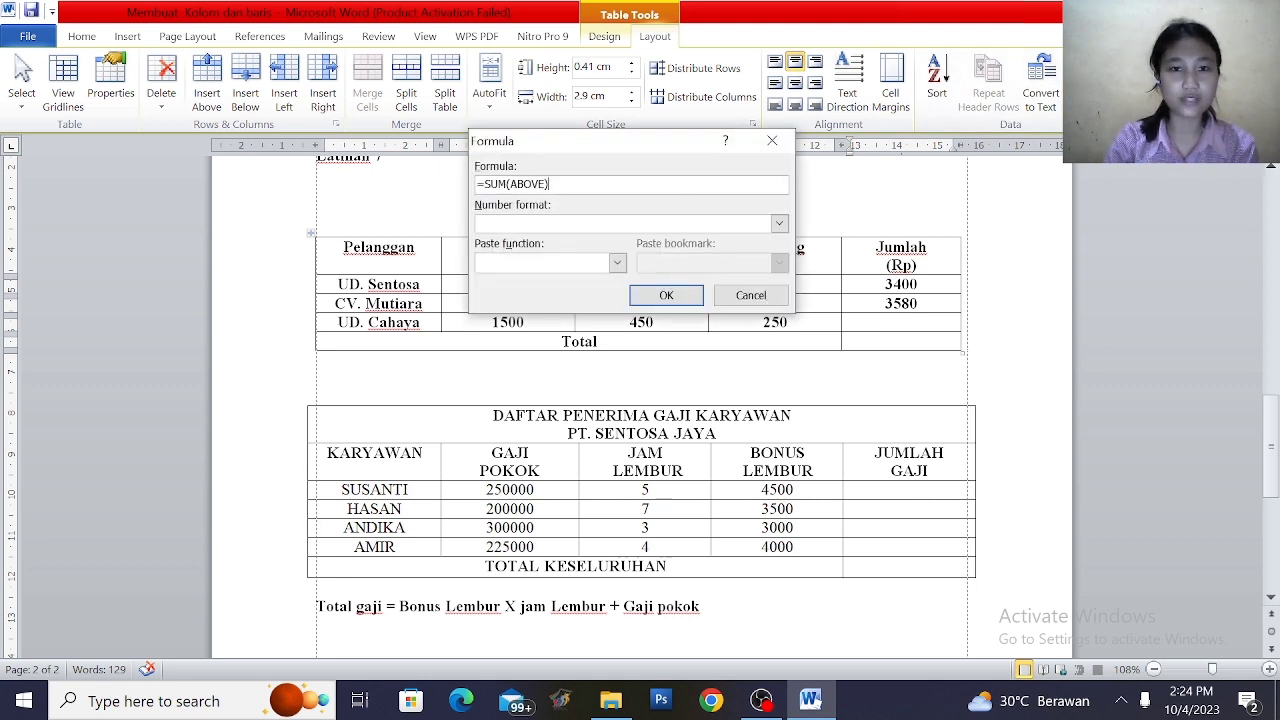
key(Left)
key(BackSpace)
key(BackSpace)
key(BackSpace)
key(BackSpace)
key(BackSpace)
text(LEFT)
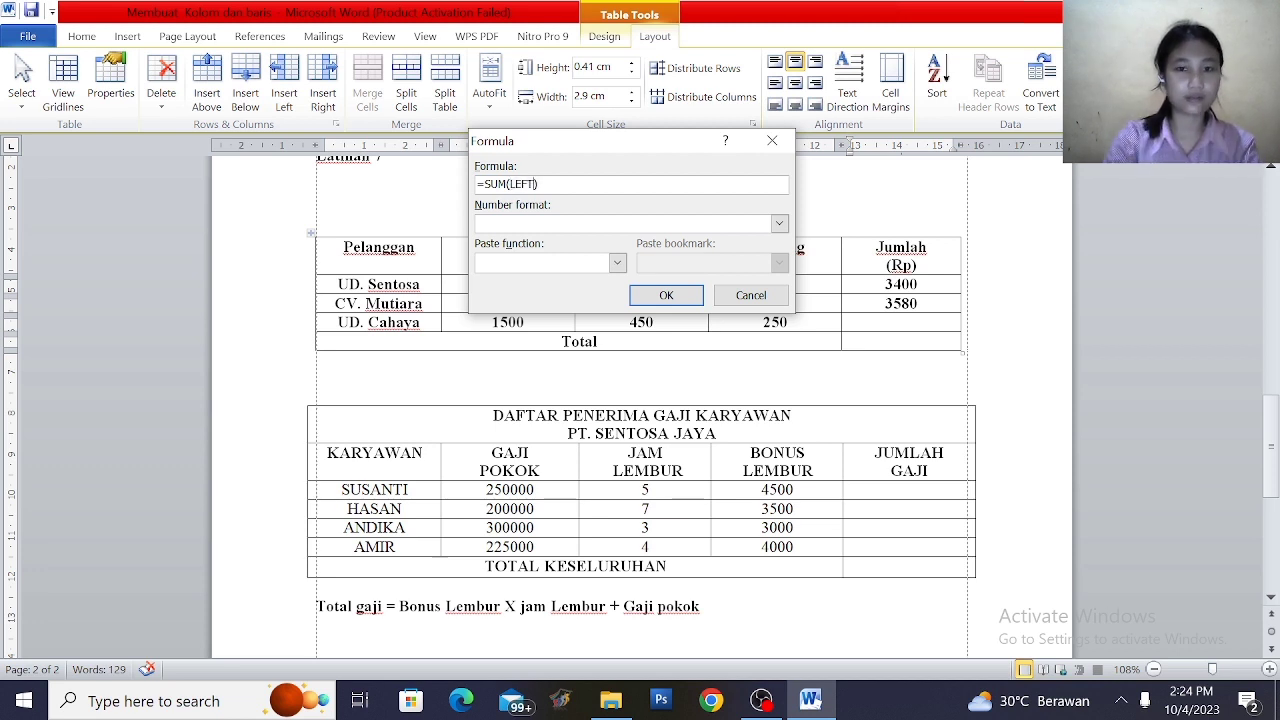
key(Return)
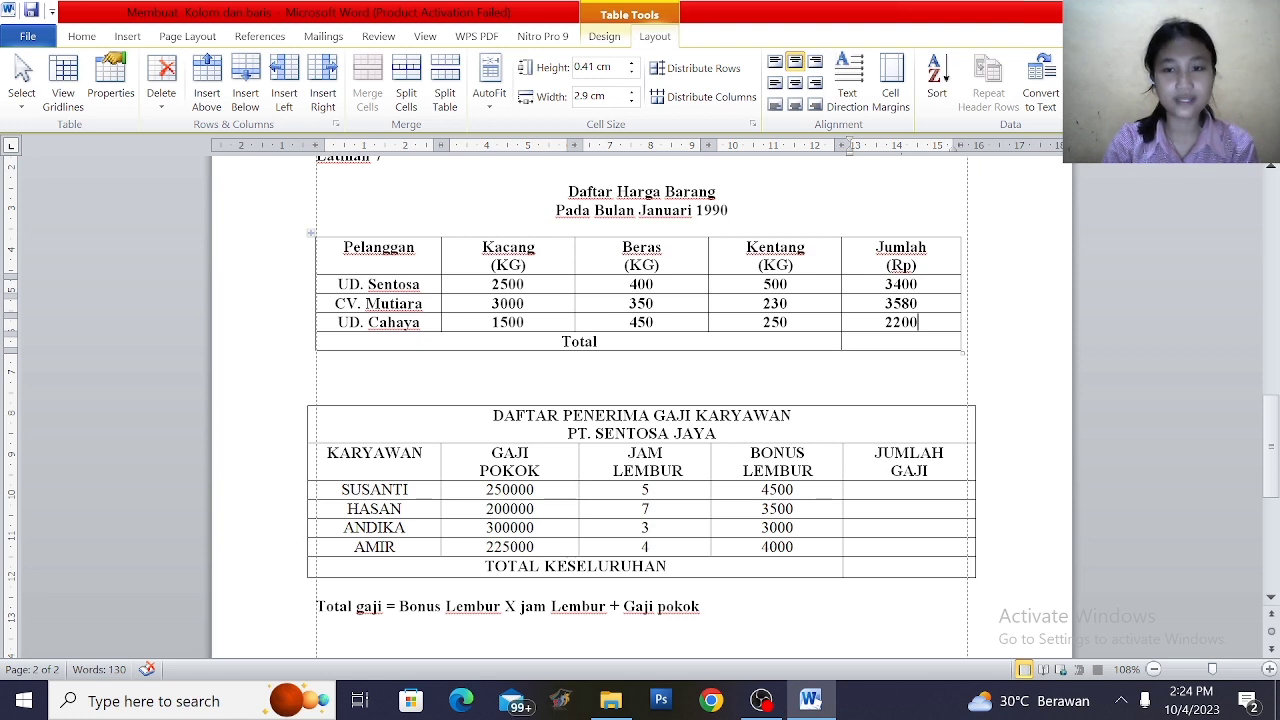
- Insert the formula =SUM(ABOVE) in the Total row's Jumlah (Rp) cell of the Daftar Harga Barang table
click(902, 342)
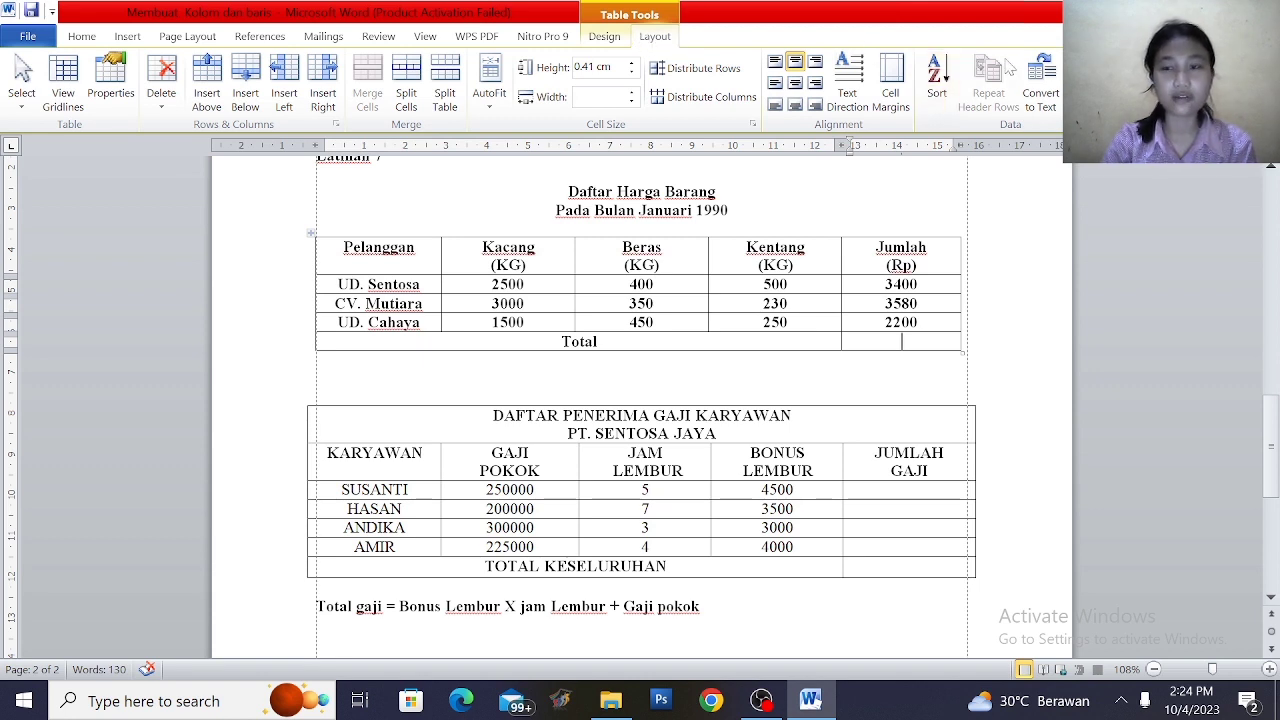
click(1075, 80)
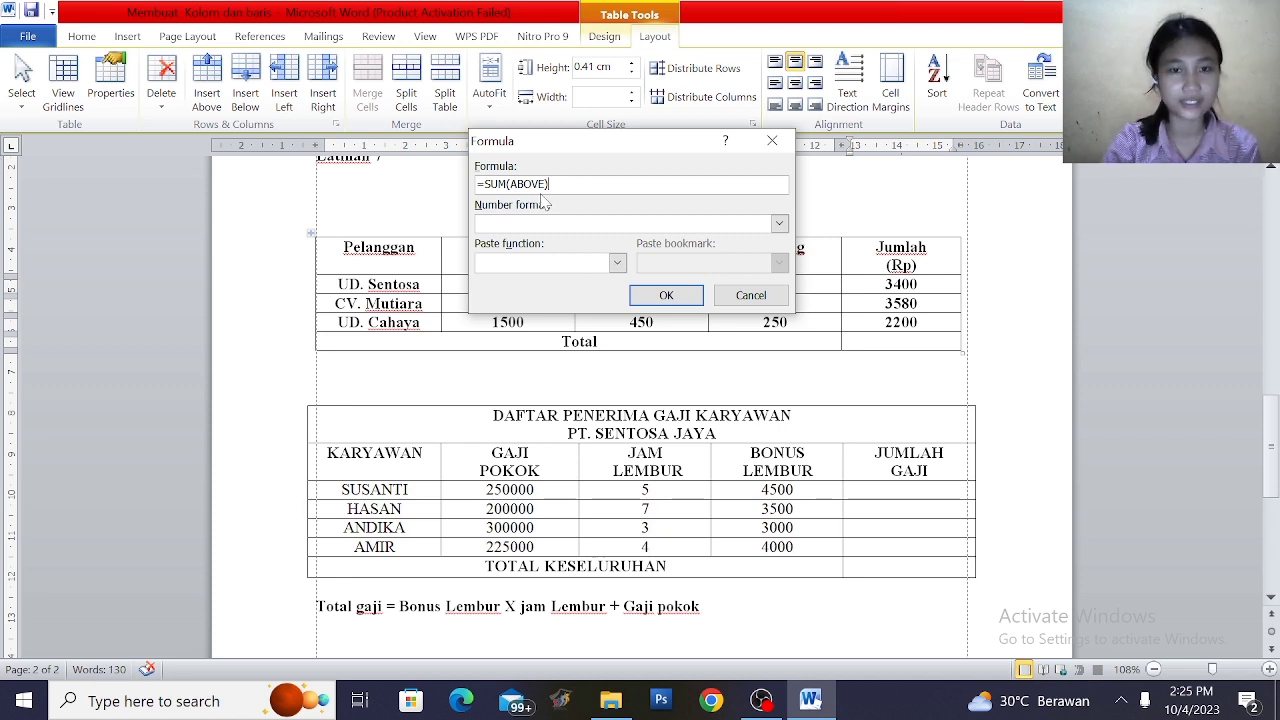
click(680, 297)
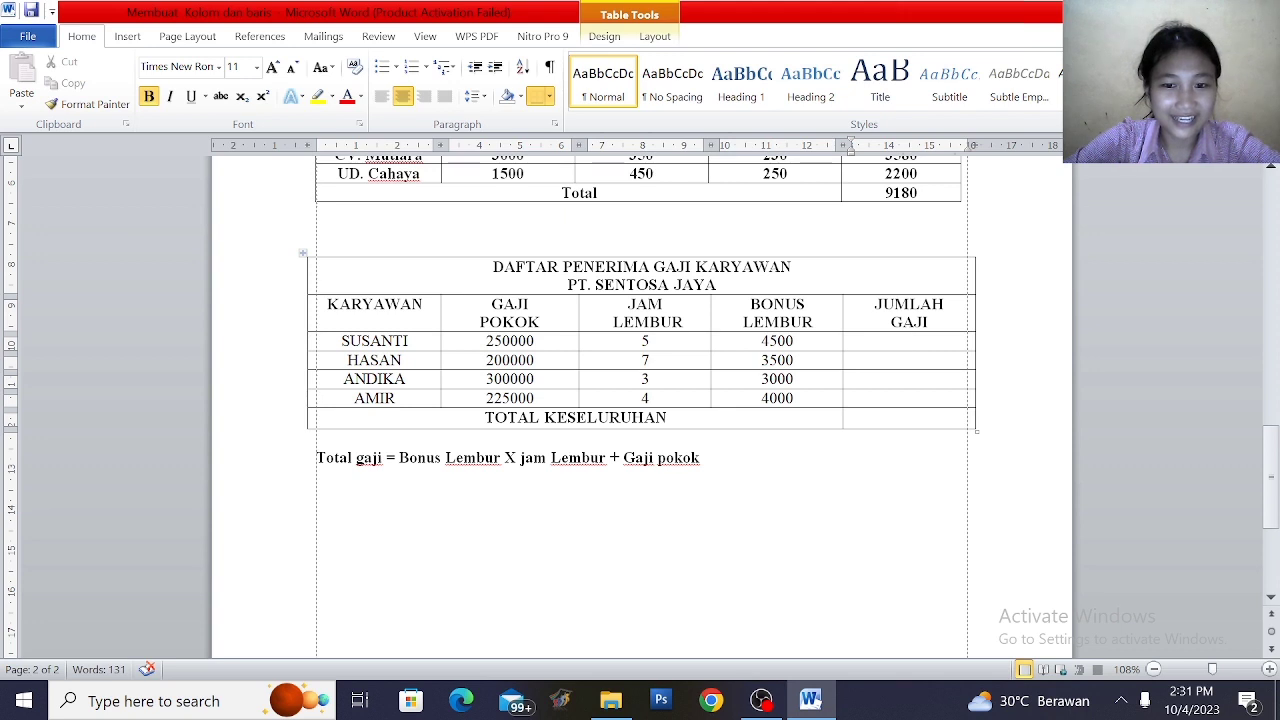
- Start a new empty line below the "Total gaji" formula text under the salary table
click(701, 458)
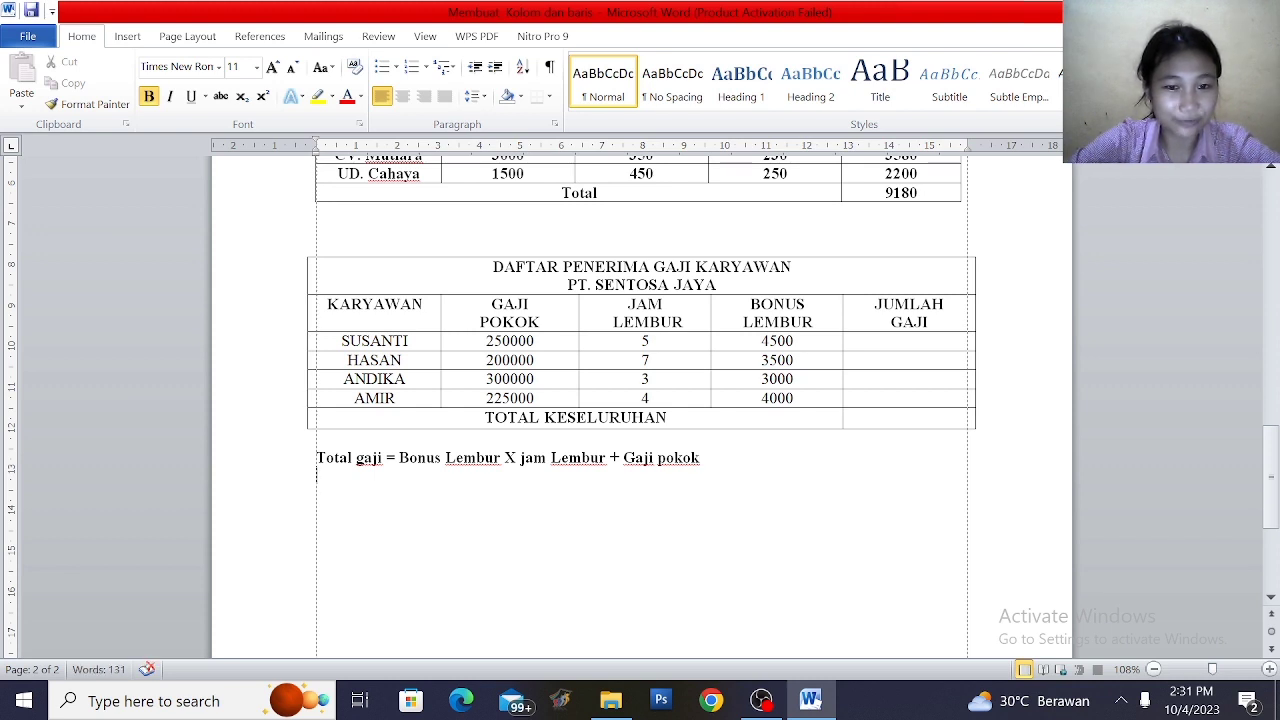
key(Return)
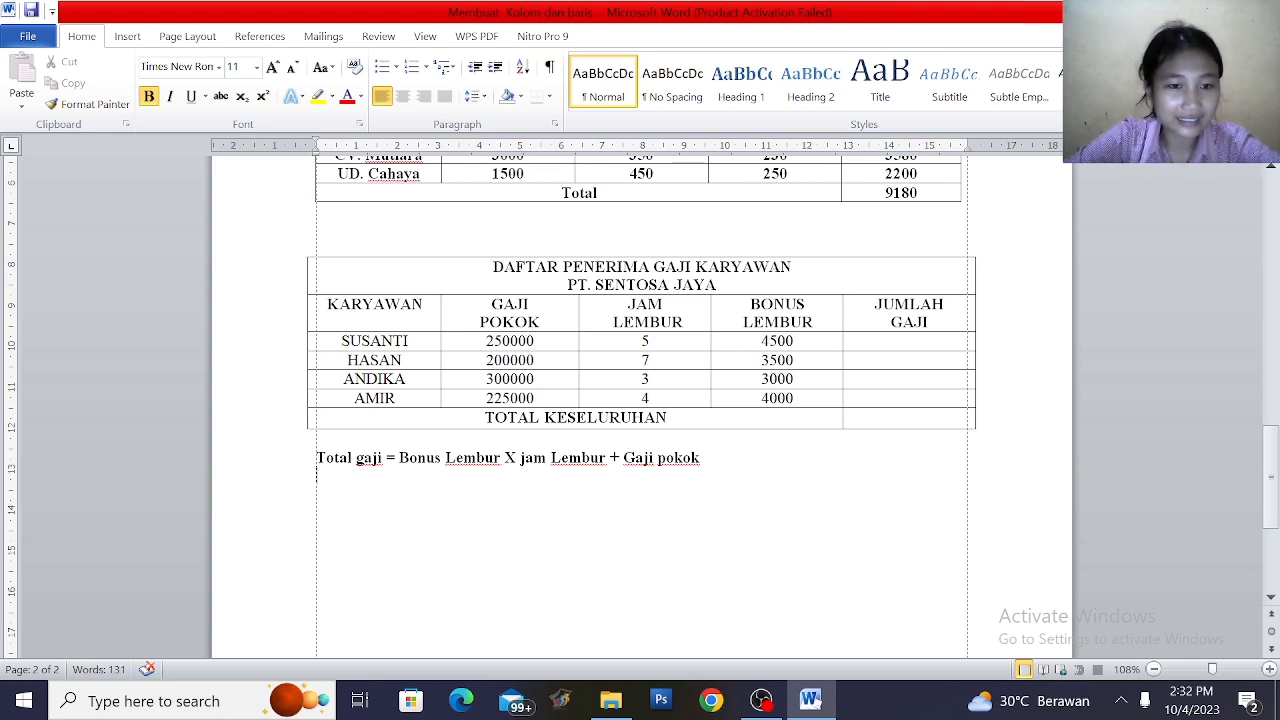
- Write the cell-reference formula =D3*C3+B3 on the empty line below the "Total gaji" text
text(+)
key(BackSpace)
text(=)
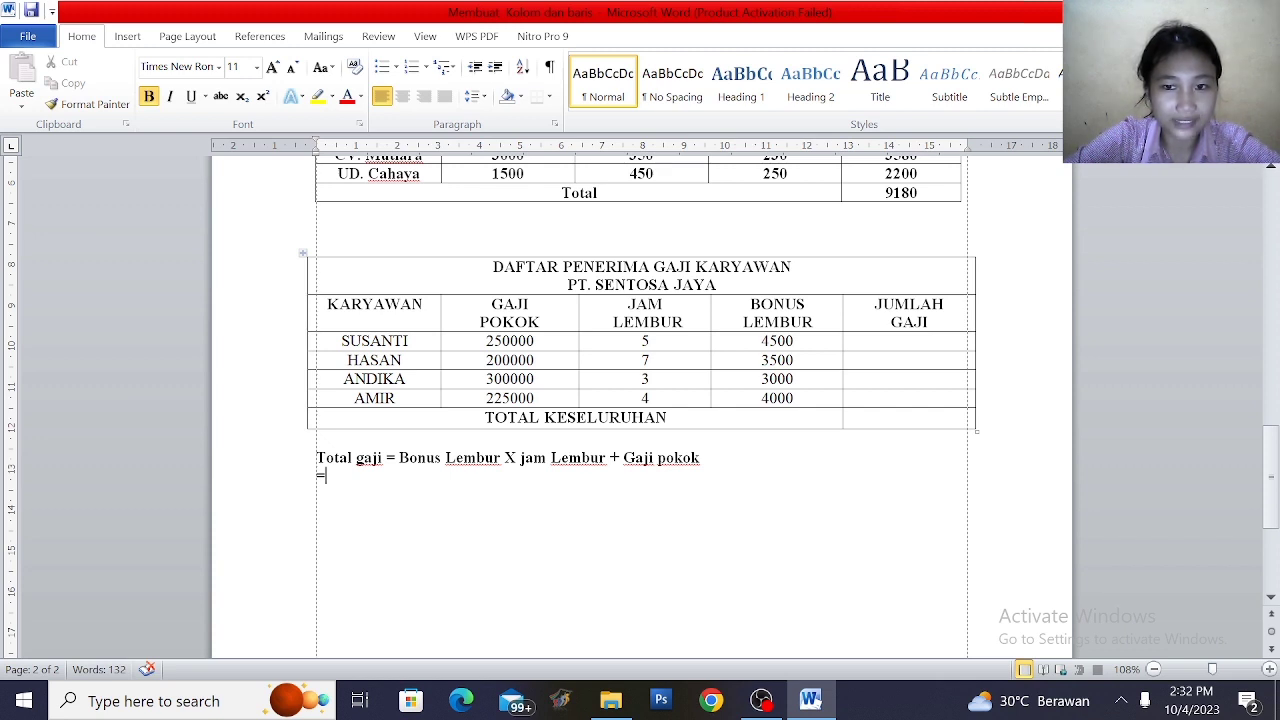
text(D3)
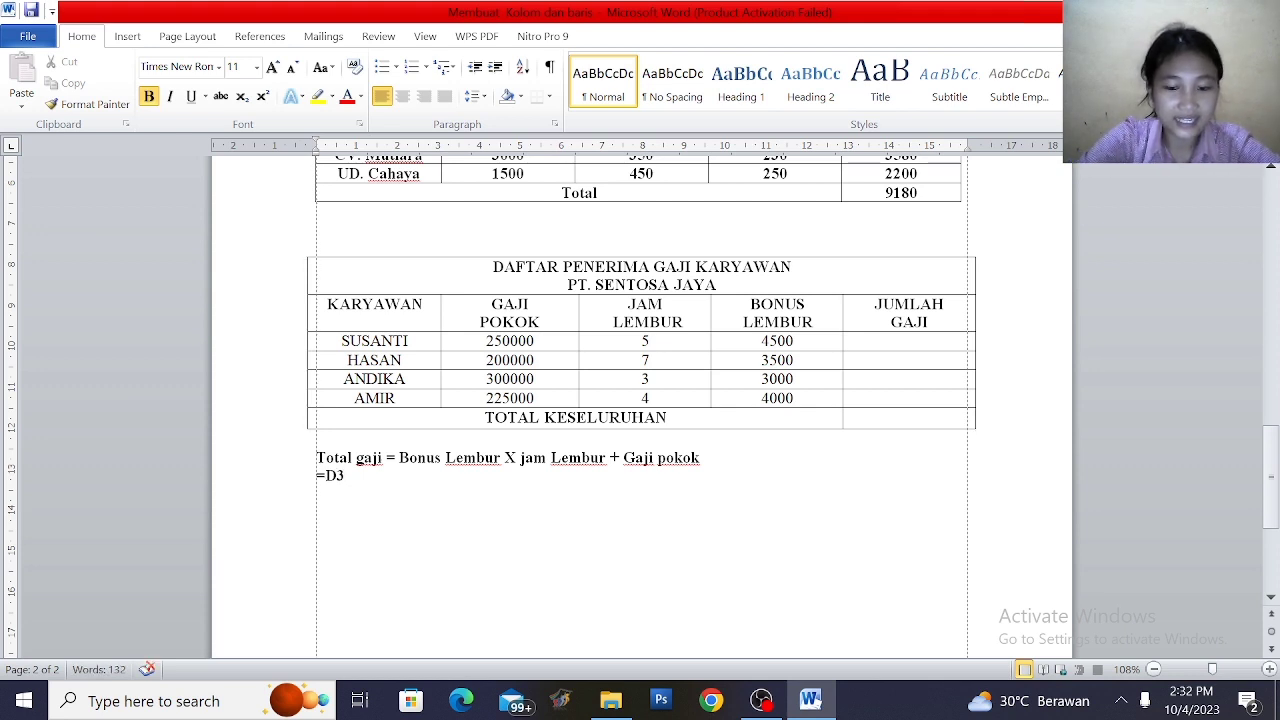
text(*)
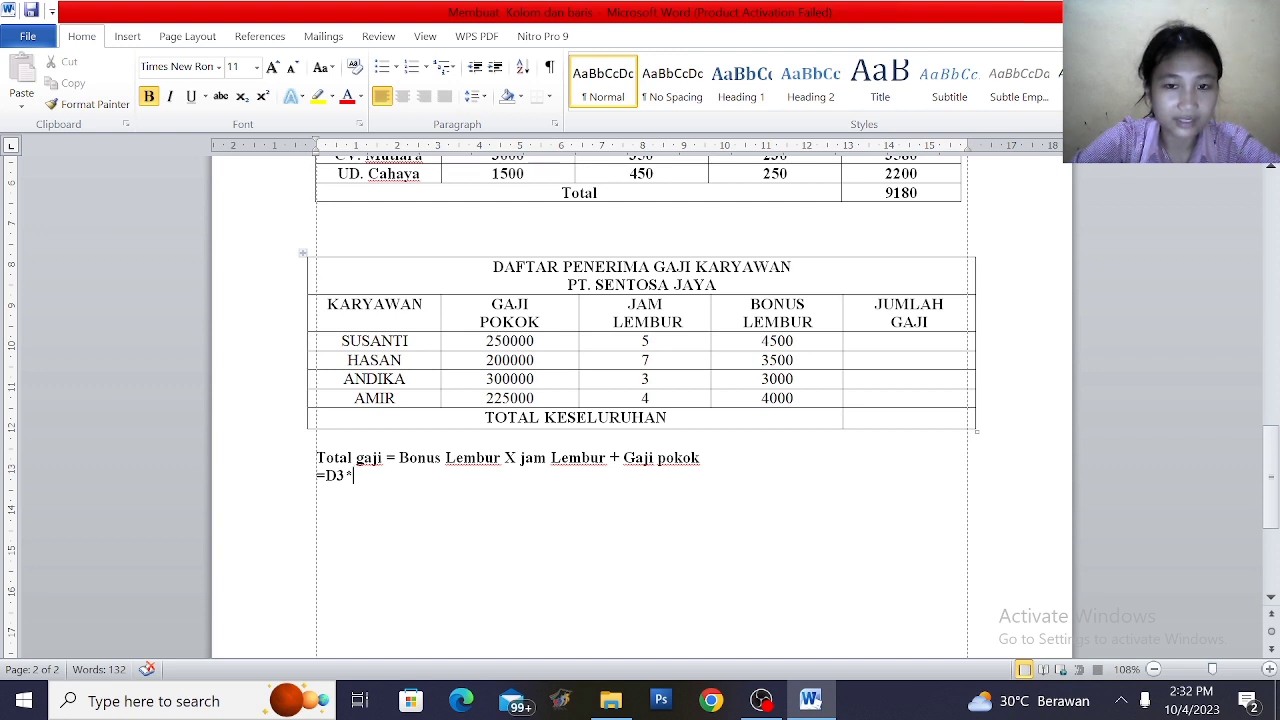
text(C3)
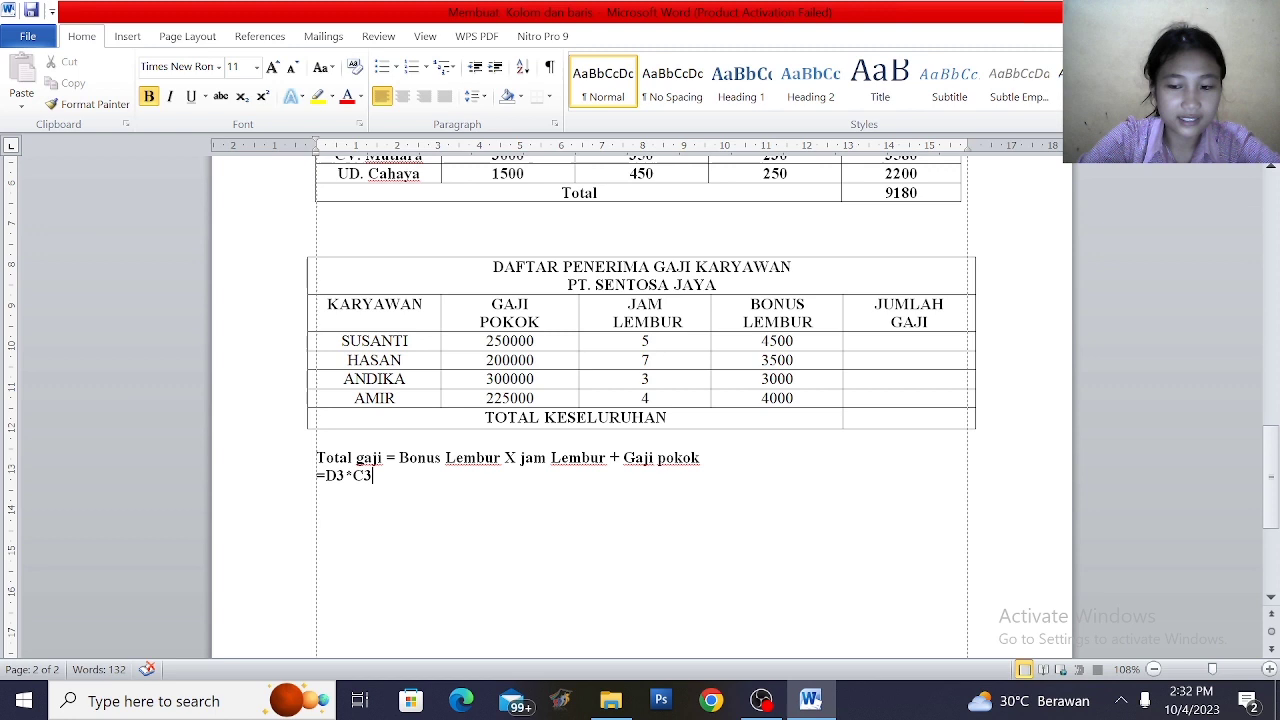
text(+)
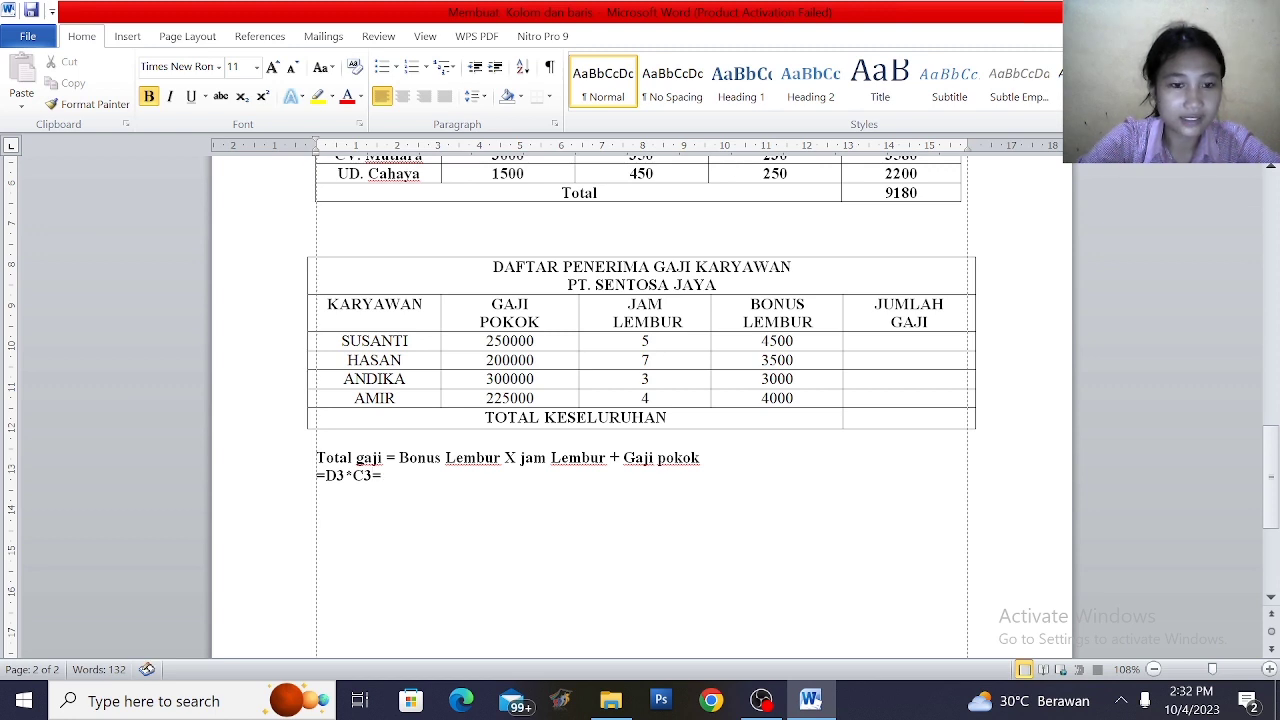
key(BackSpace)
text(+)
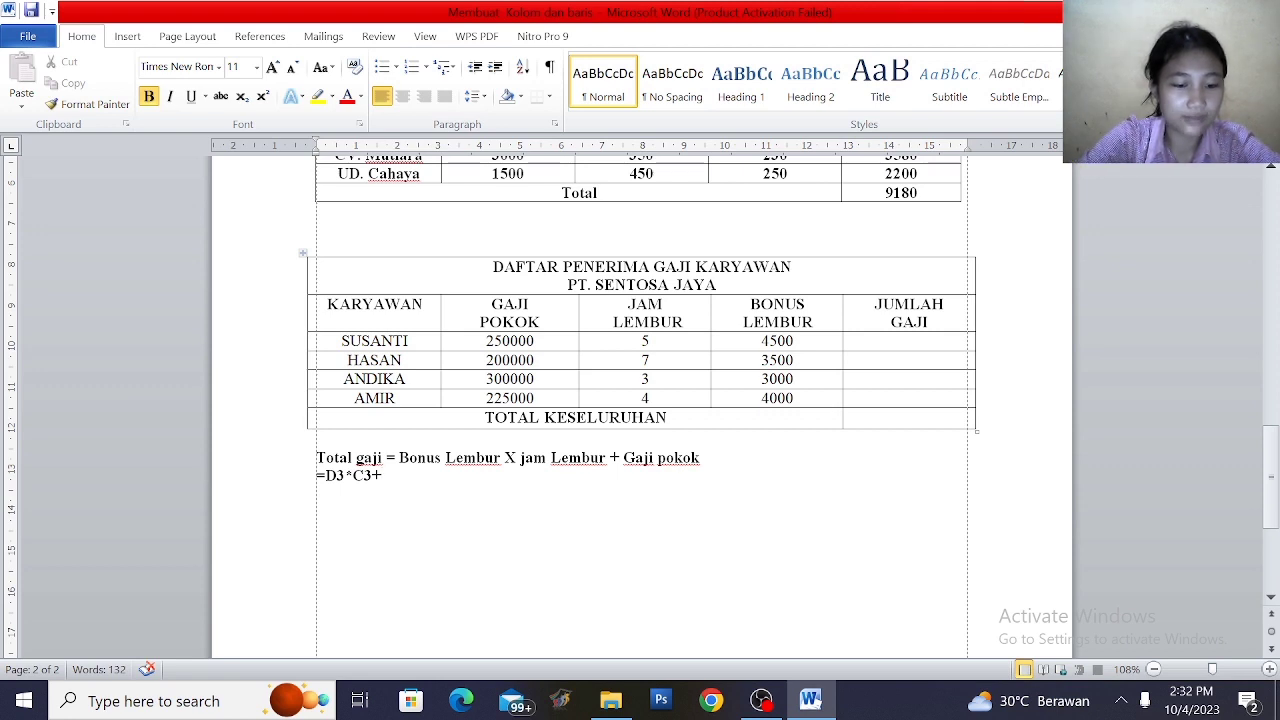
text(B3)
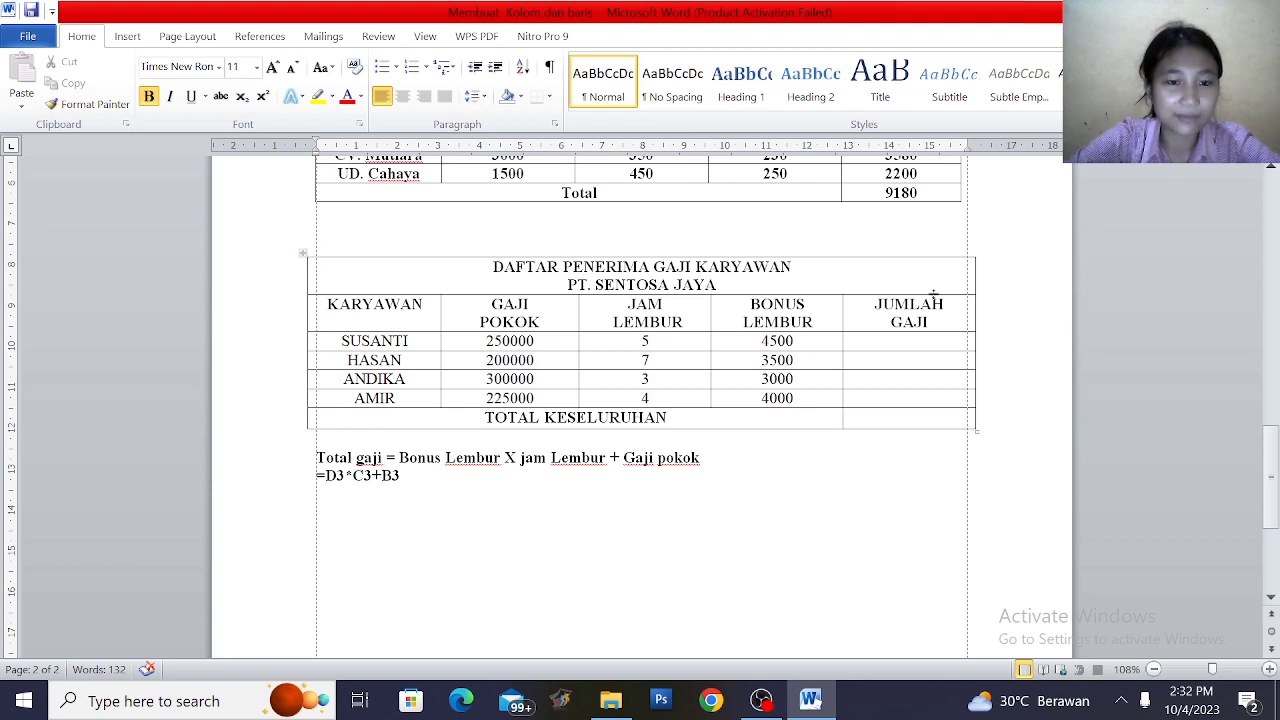
- Insert the formula =D3*C3+B3 in the JUMLAH GAJI cell of the salary table's first employee row
click(909, 342)
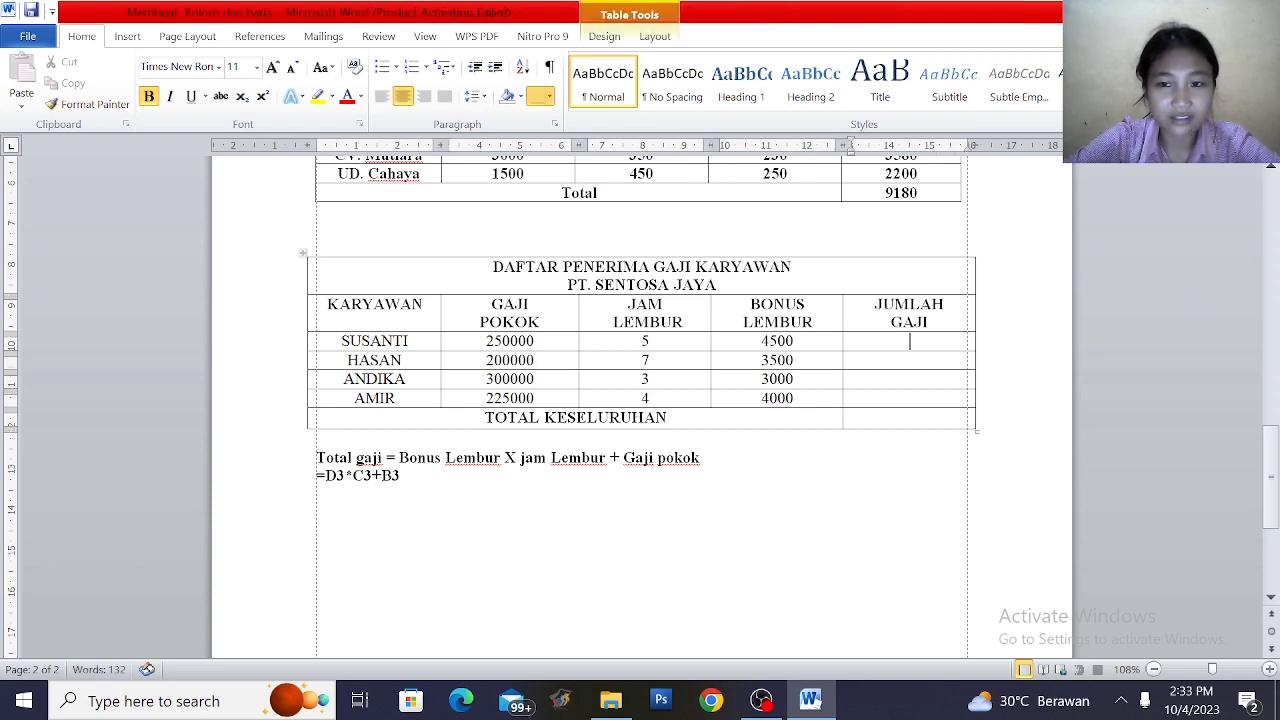
click(664, 37)
click(1080, 78)
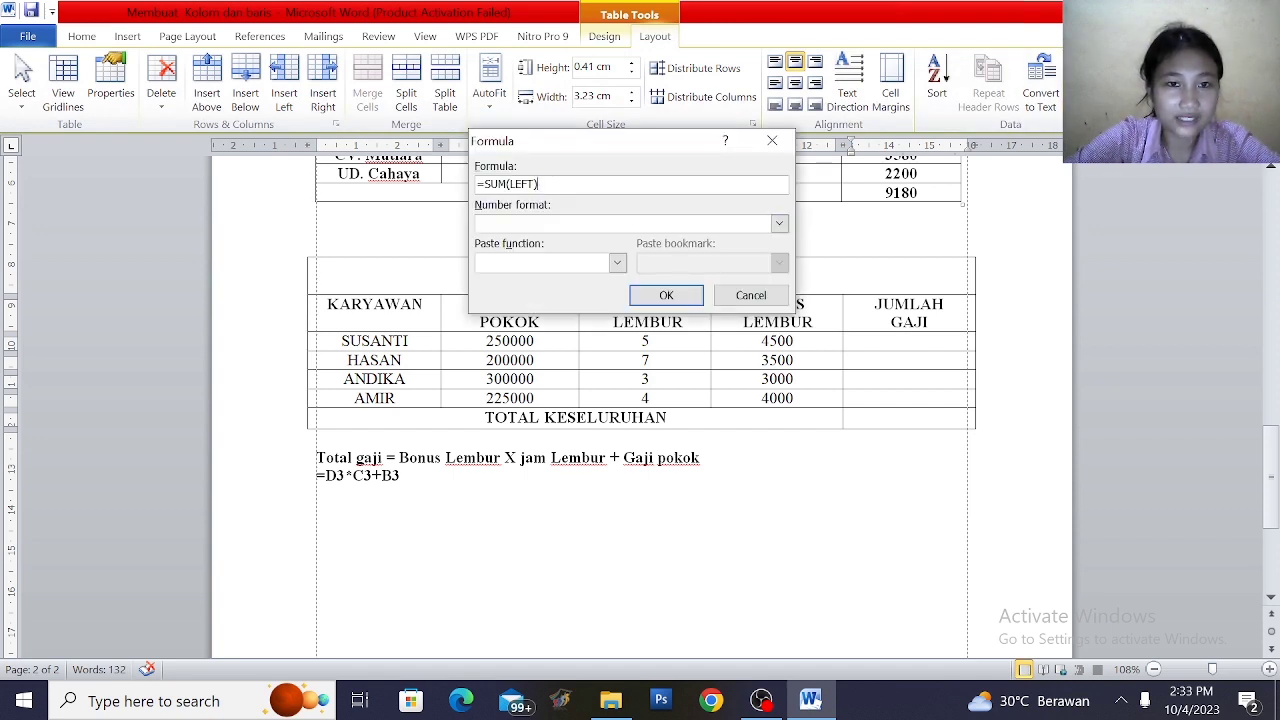
key(BackSpace)
key(BackSpace)
key(BackSpace)
key(BackSpace)
key(BackSpace)
key(BackSpace)
key(BackSpace)
key(BackSpace)
key(BackSpace)
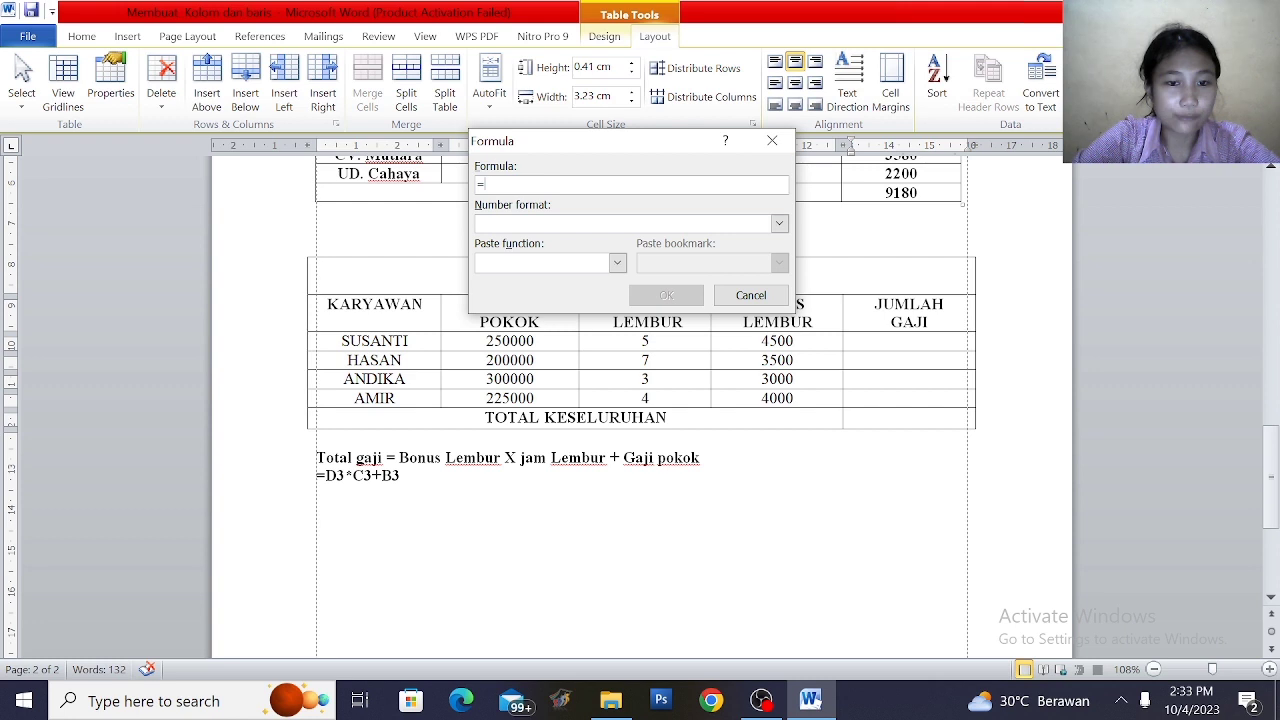
text(D)
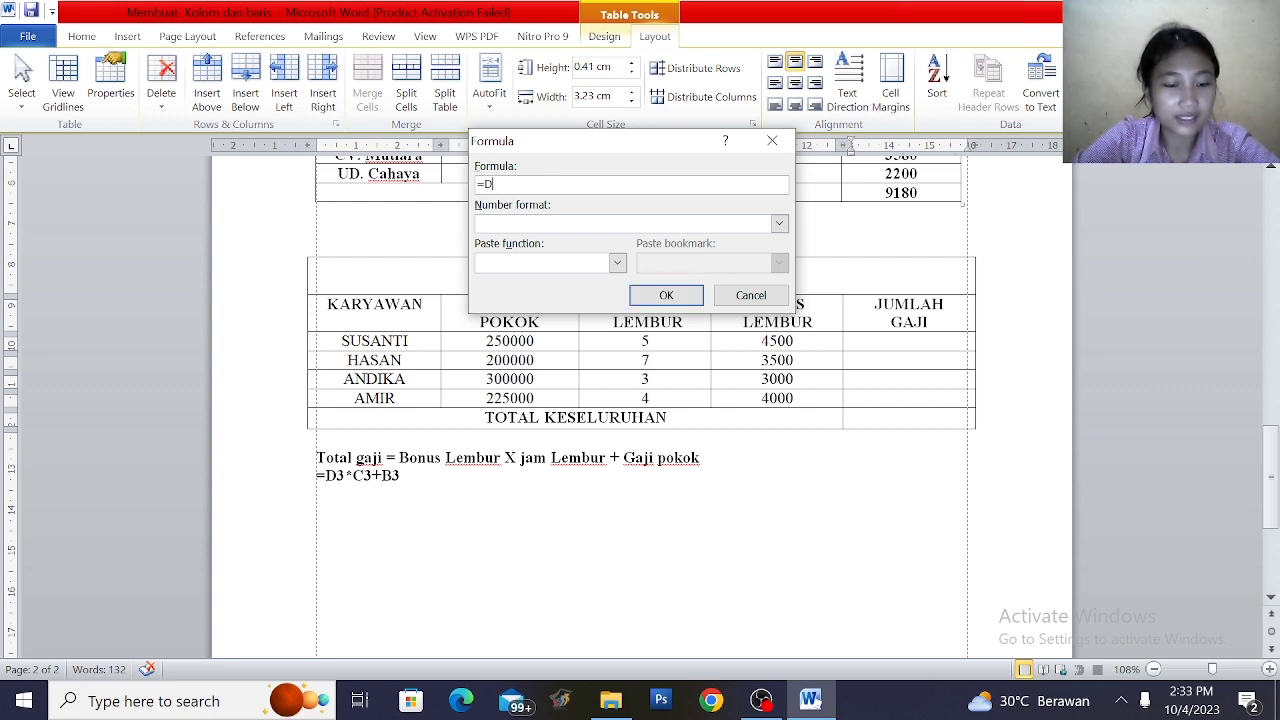
text(3)
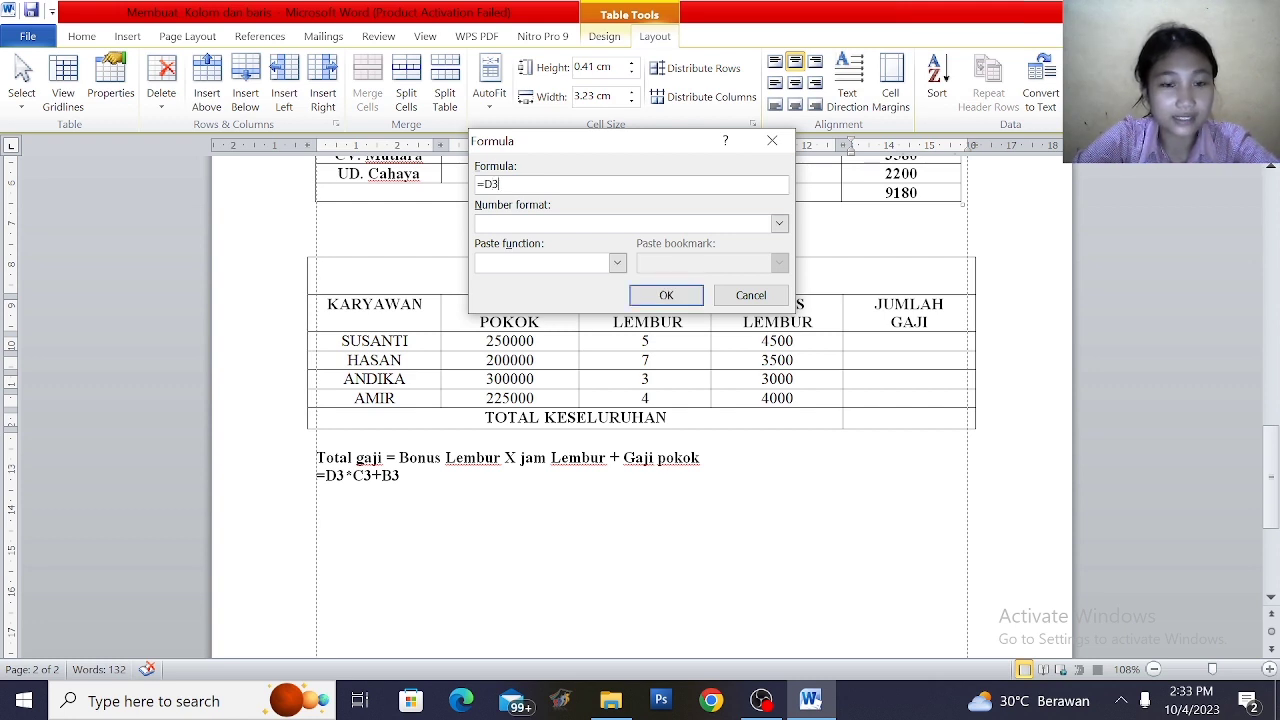
text(*)
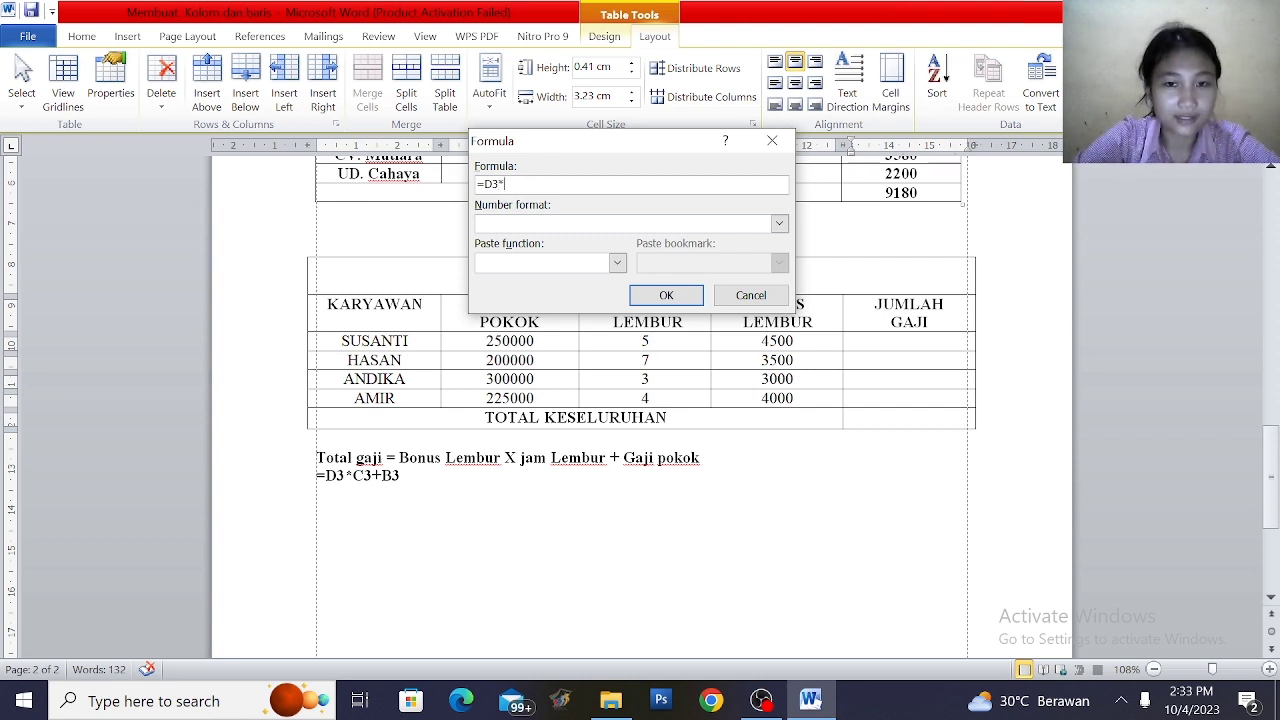
text(C3)
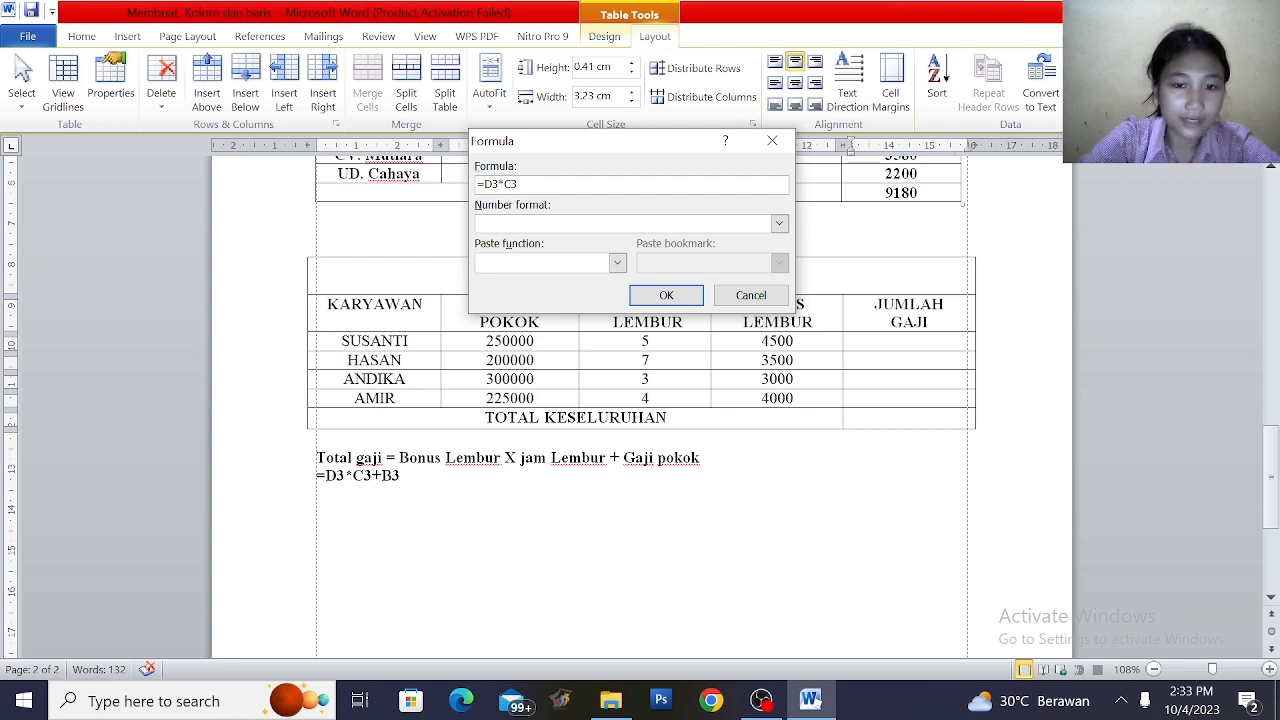
text(+)
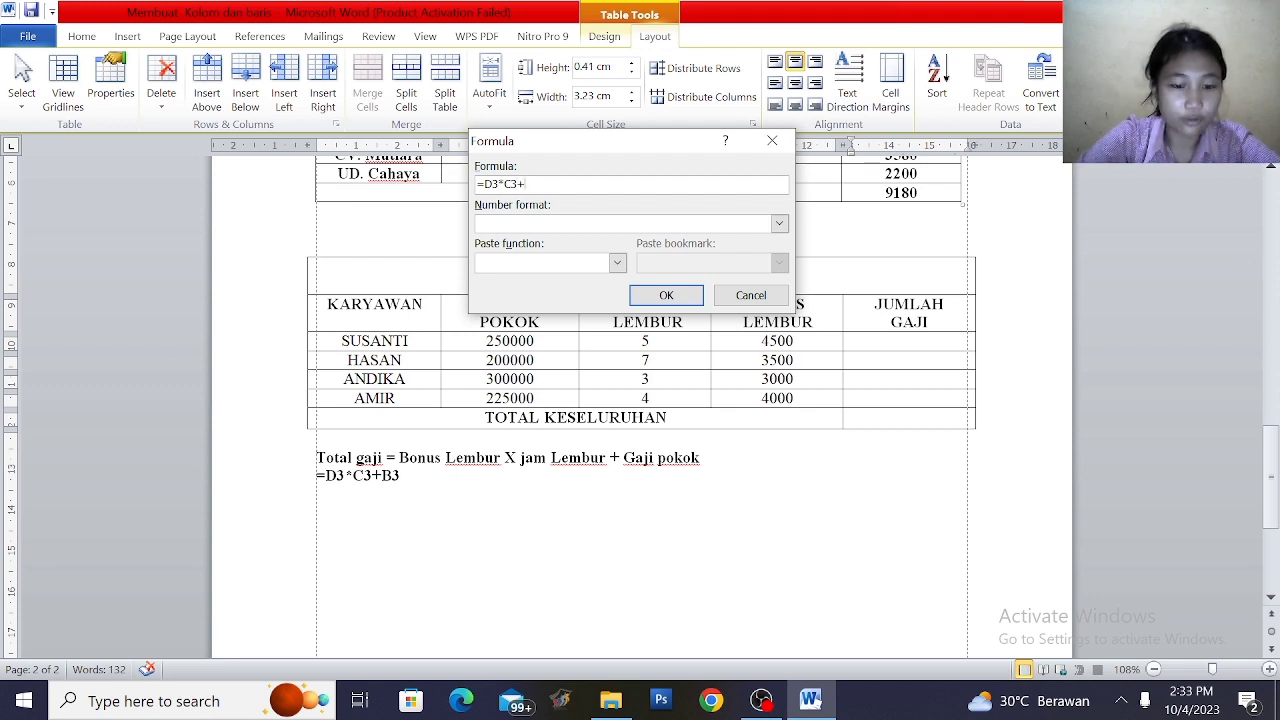
text(B)
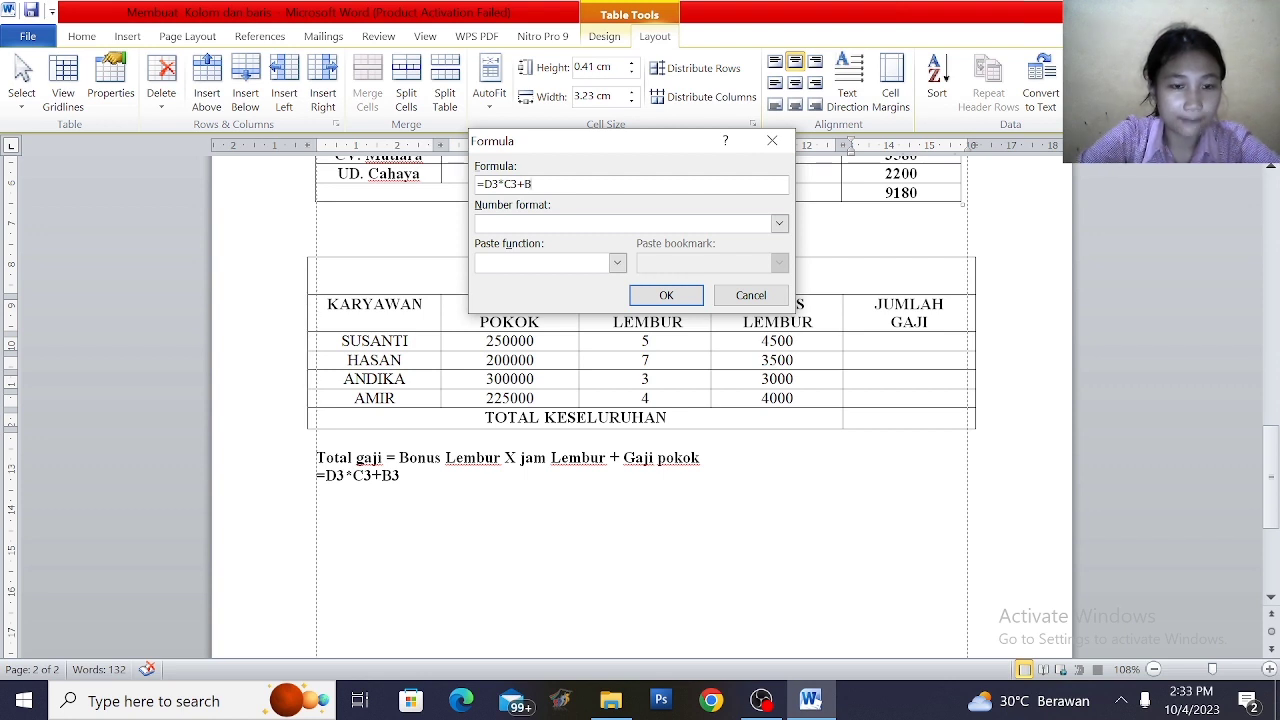
text(3)
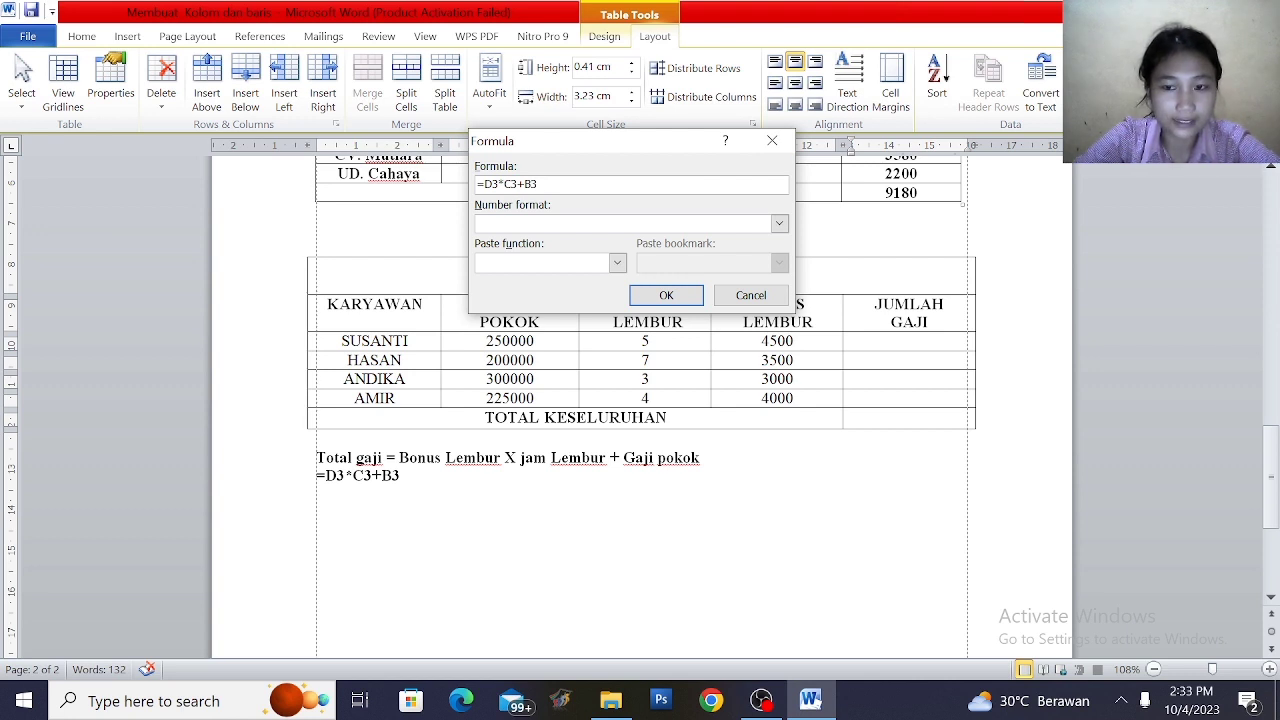
click(680, 299)
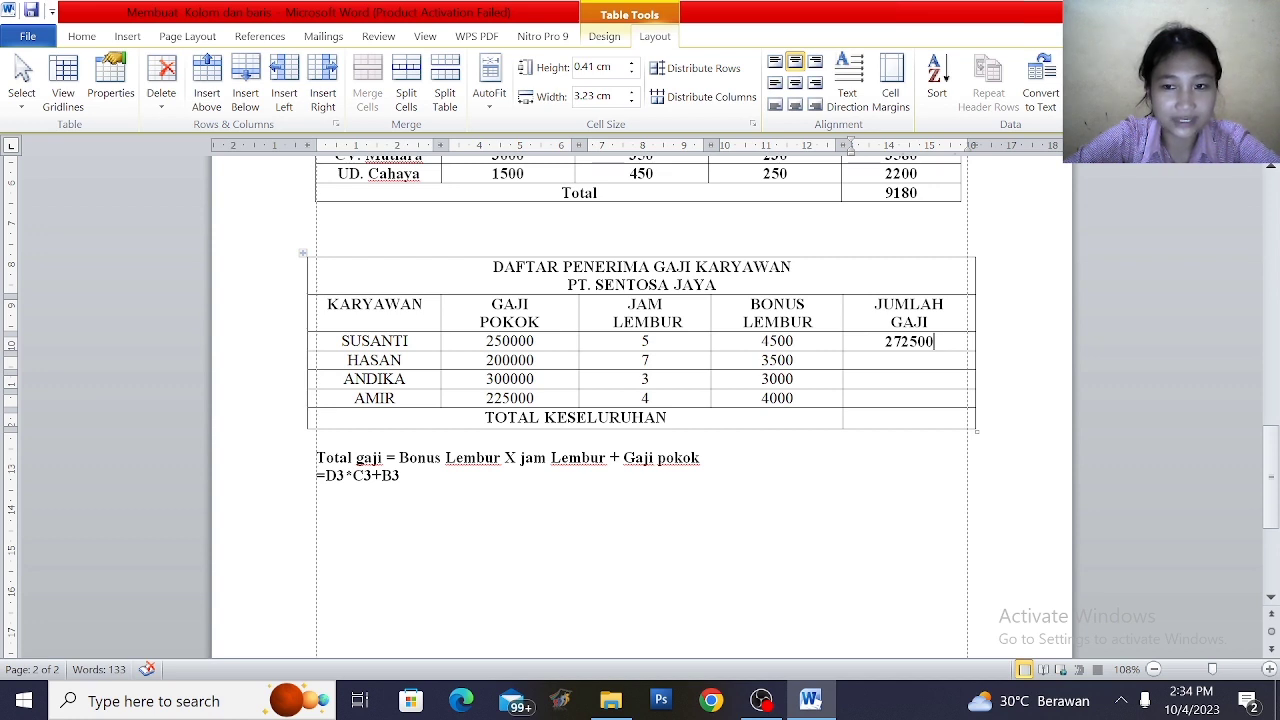
- Insert the formula =D4*C4+B4 in the JUMLAH GAJI cell of the salary table's second employee row
key(Down)
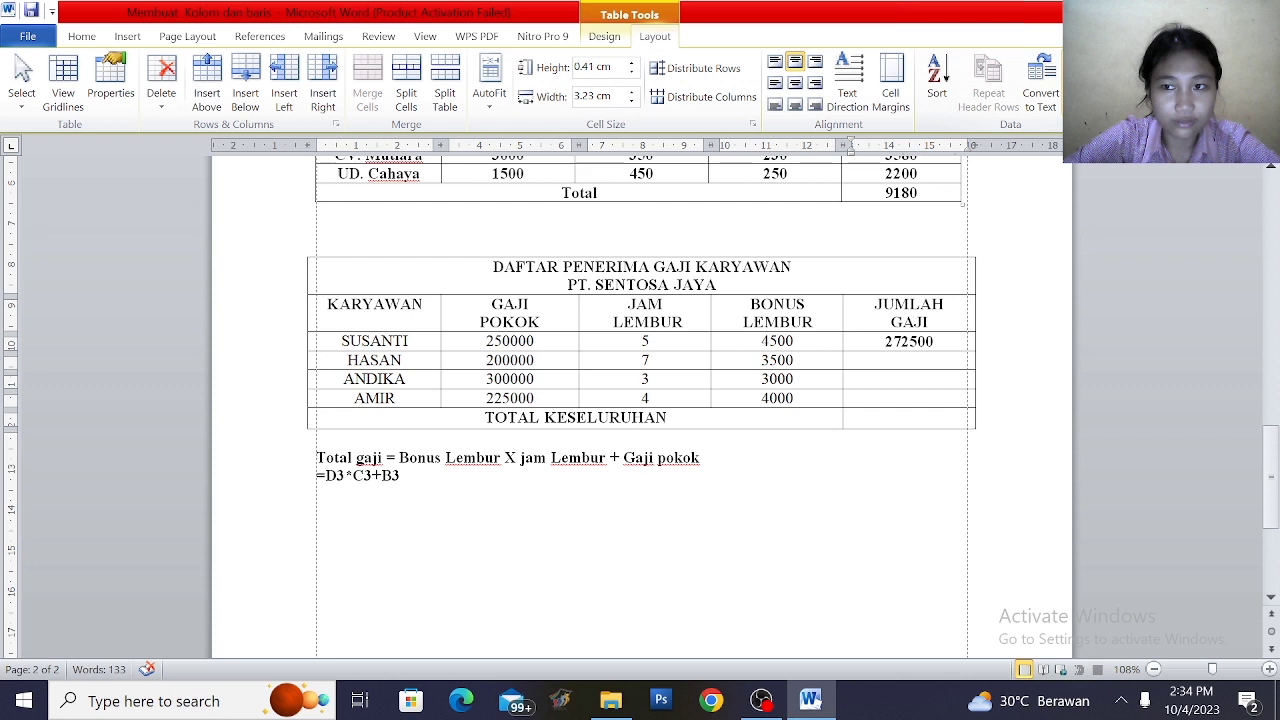
click(1080, 85)
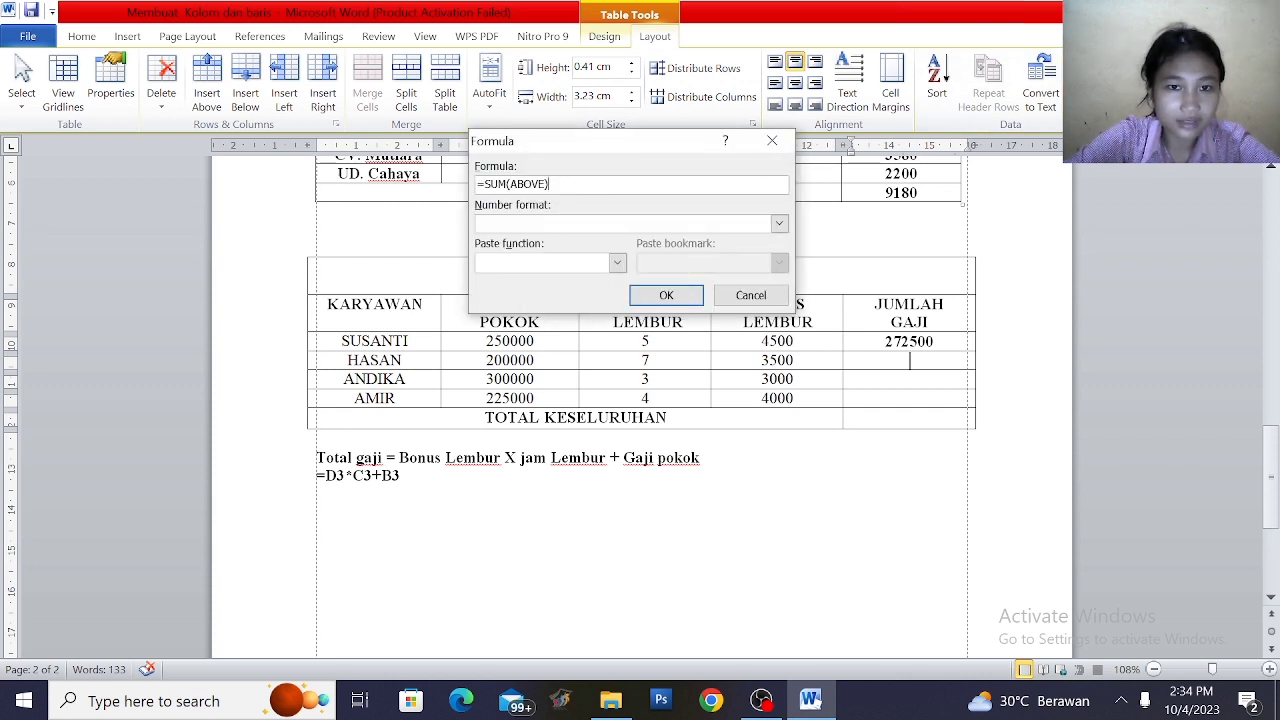
key(BackSpace)
key(BackSpace)
key(BackSpace)
key(BackSpace)
key(BackSpace)
key(BackSpace)
key(BackSpace)
key(BackSpace)
key(BackSpace)
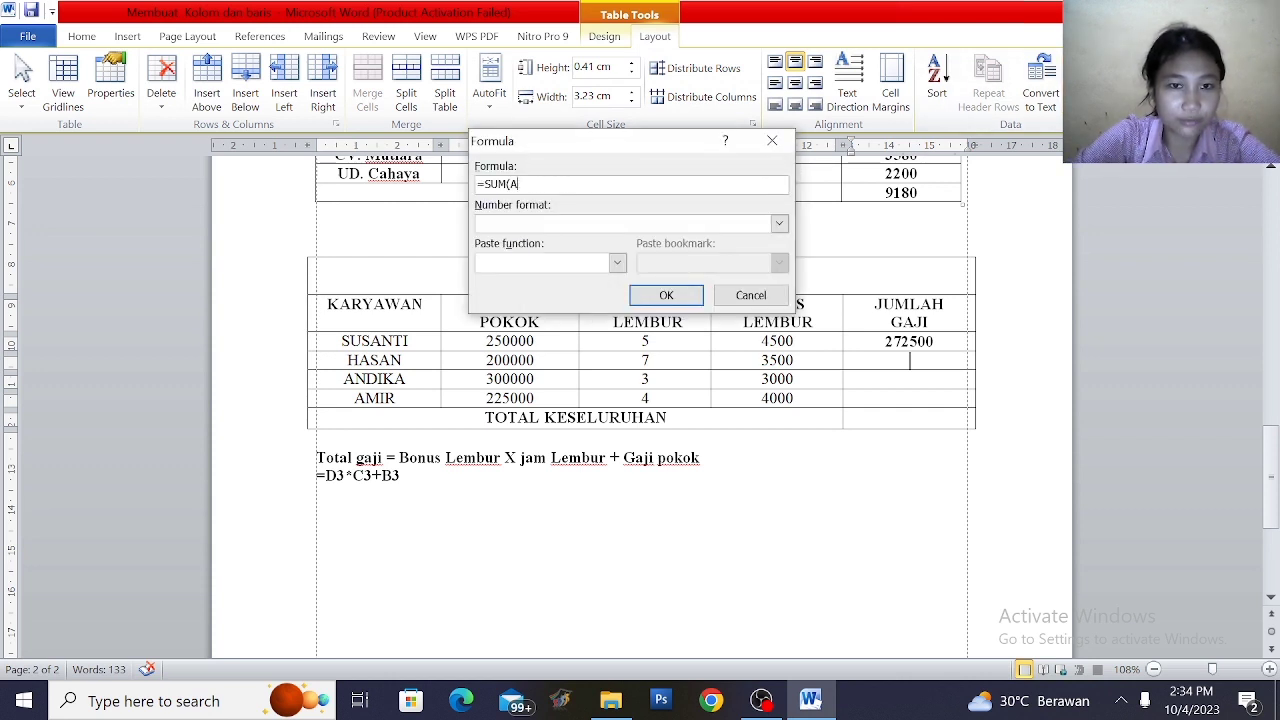
key(BackSpace)
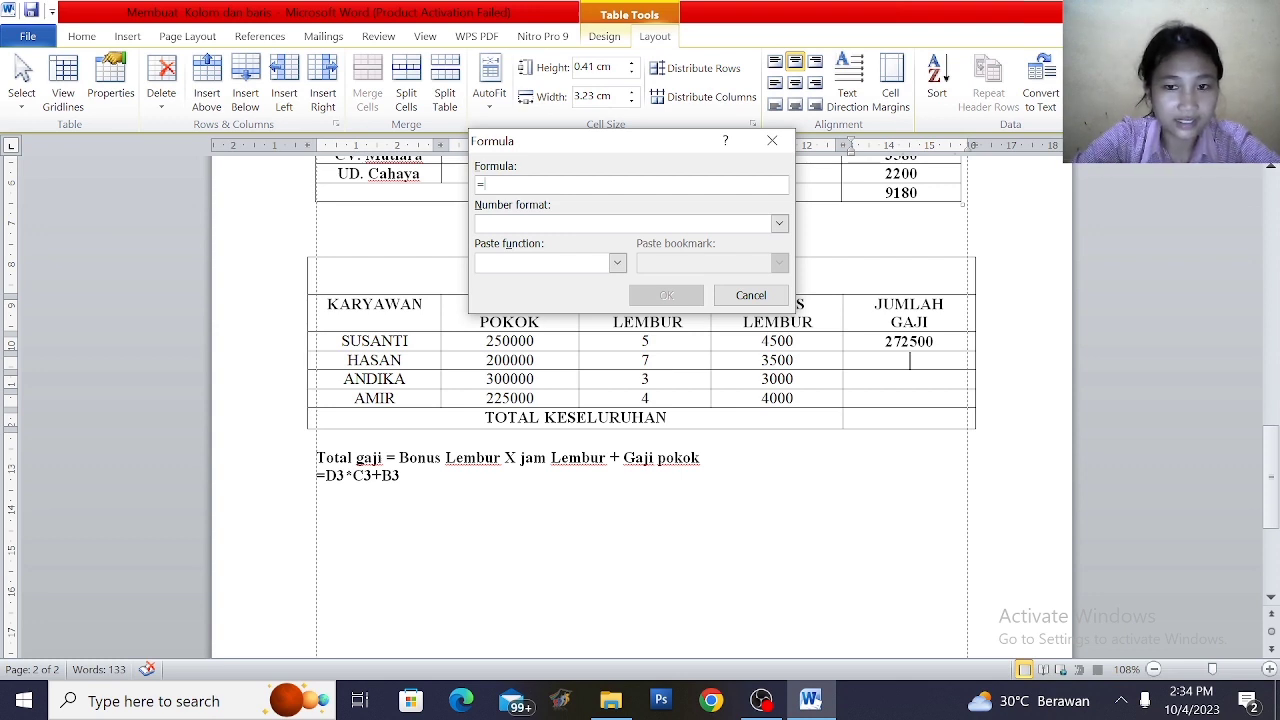
text(D)
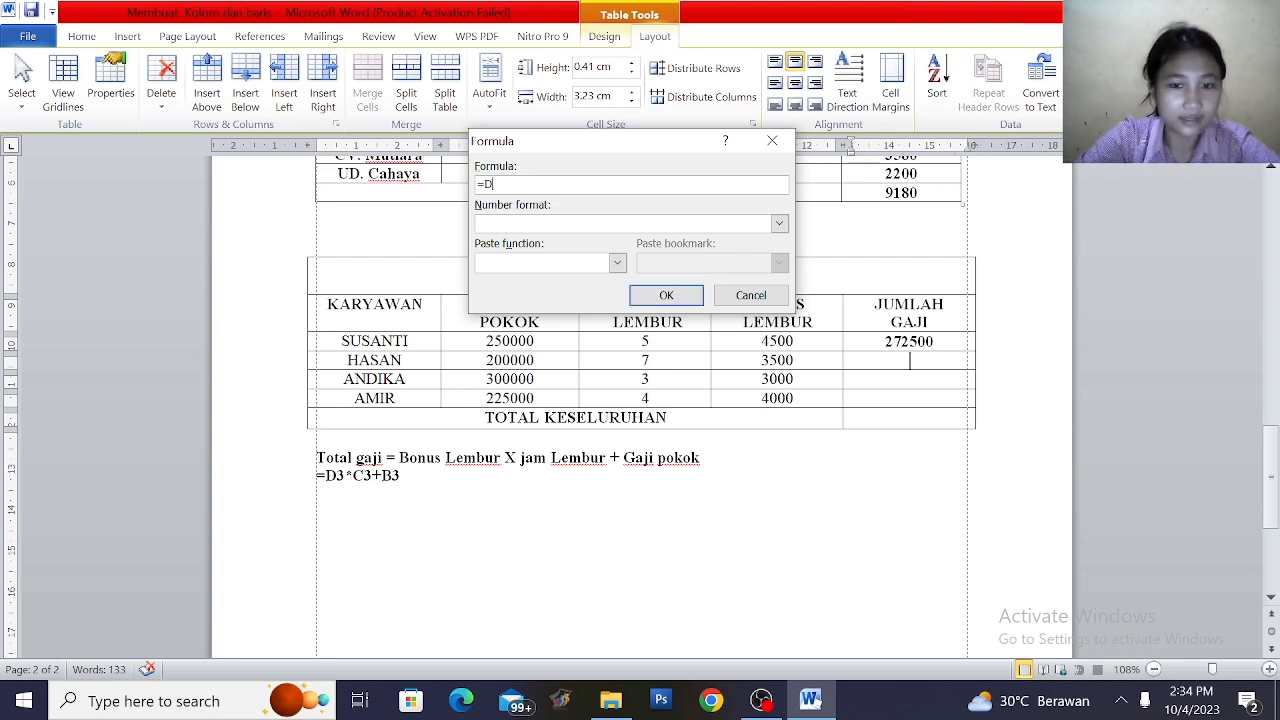
text(4)
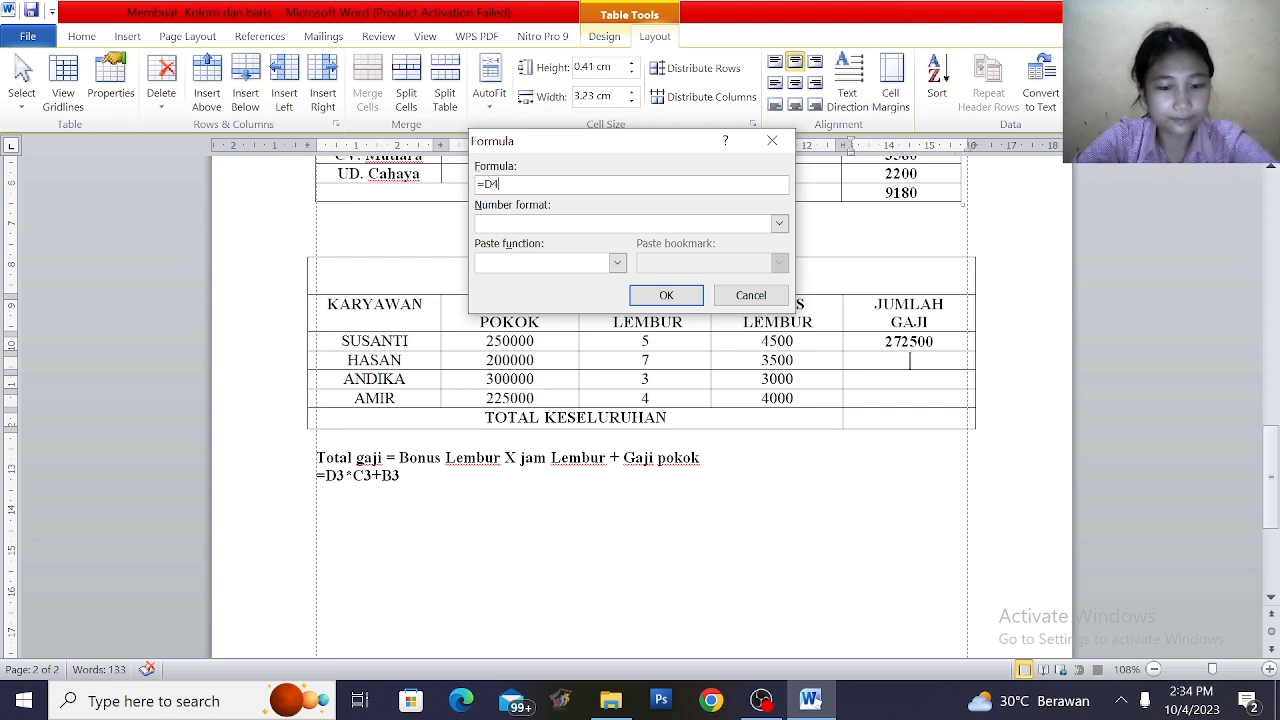
text(*)
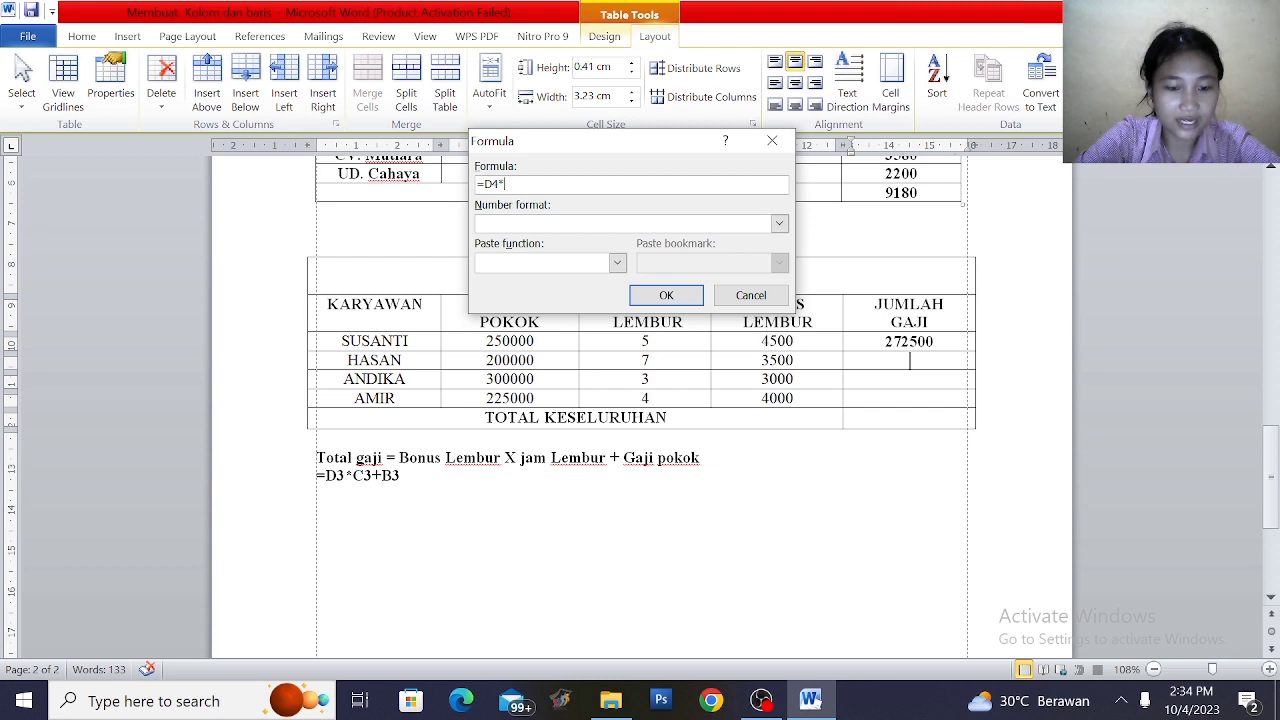
text(C4)
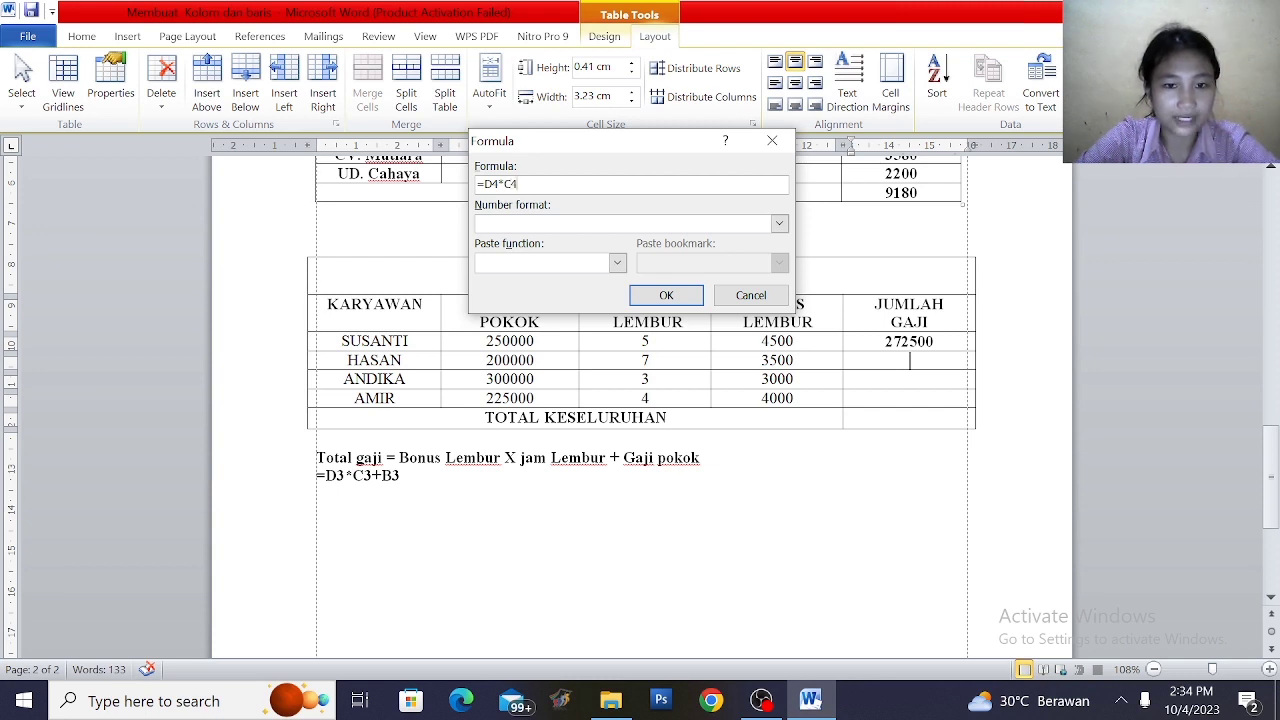
text(+)
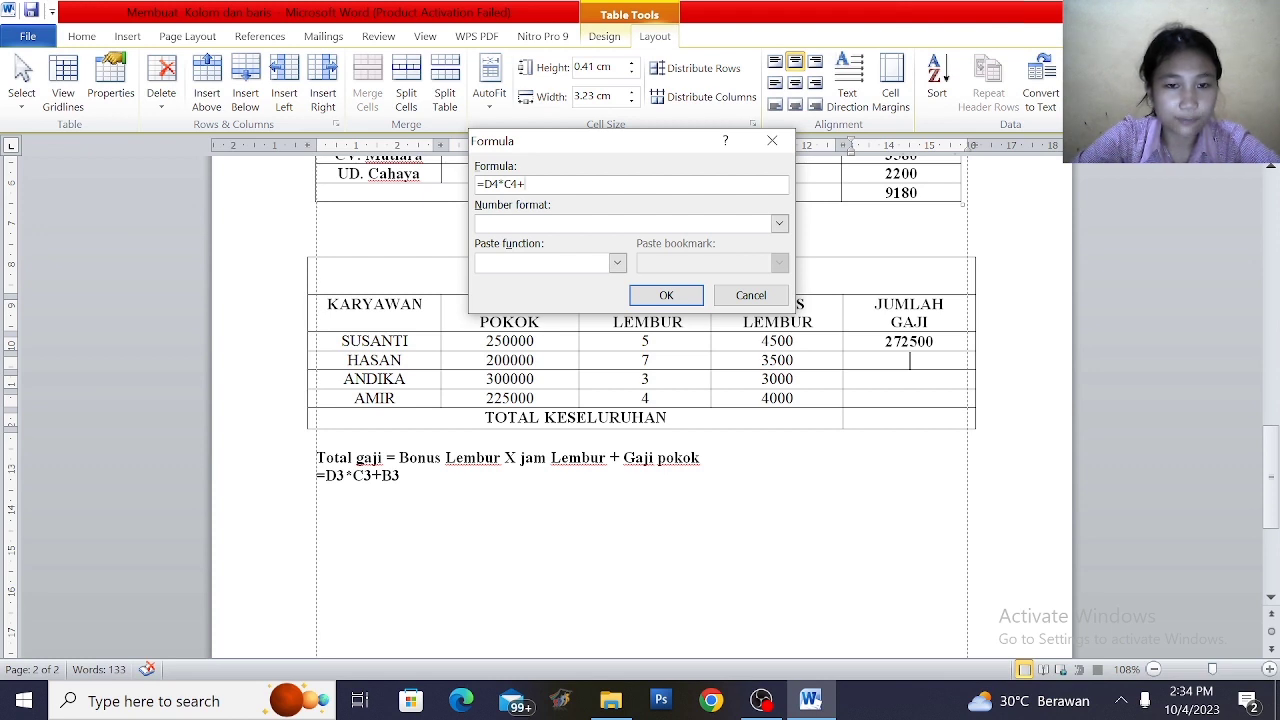
text(B4)
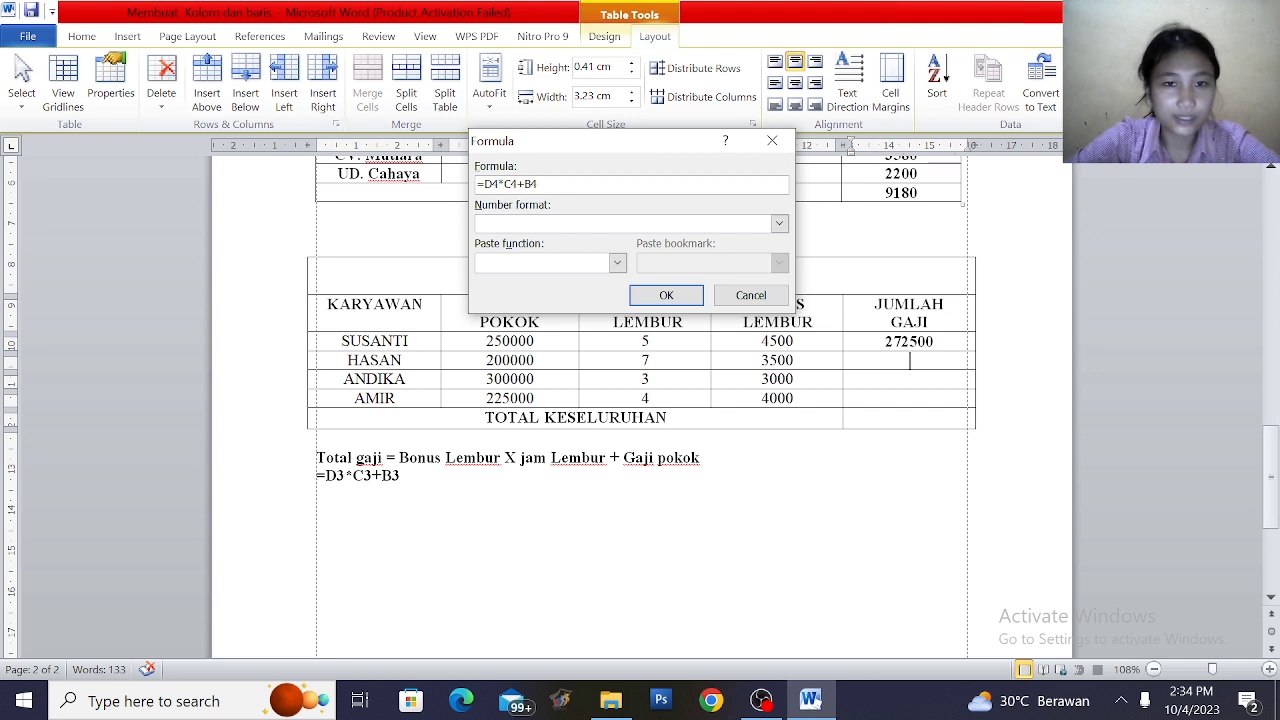
click(666, 294)
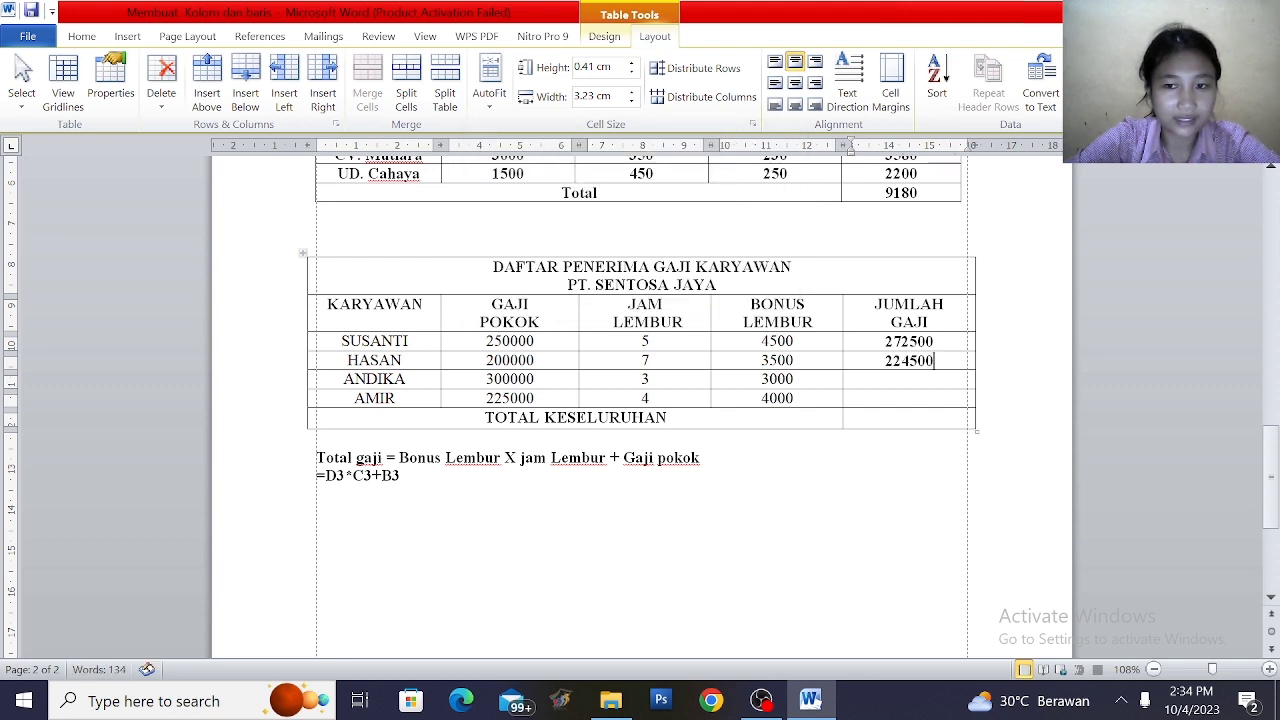